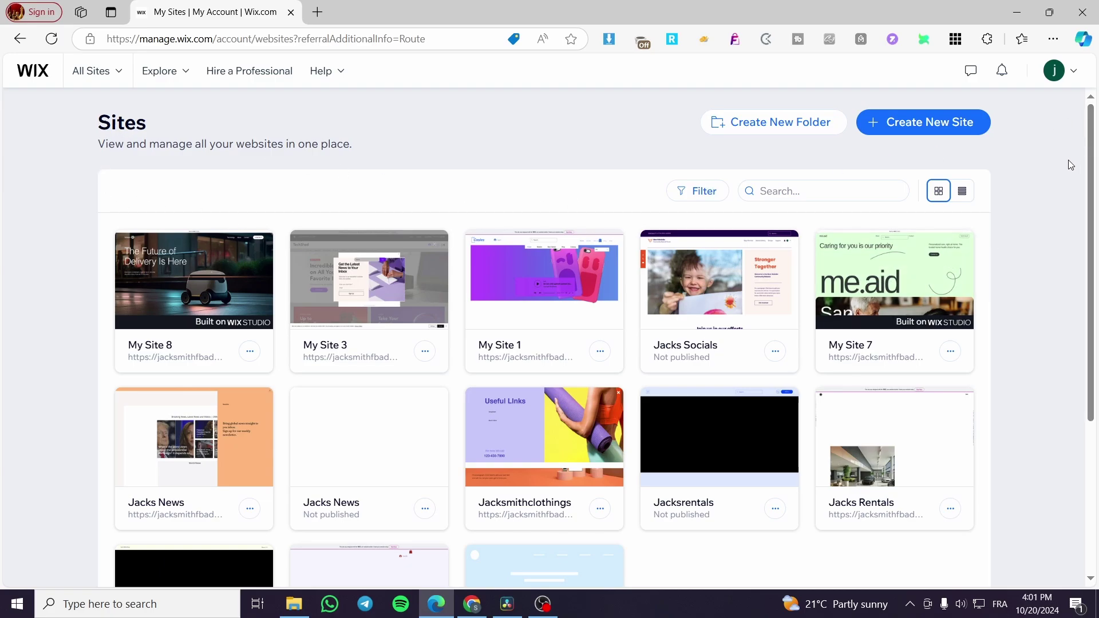
Open the new site creation page in a separate browser tab from the sites overview
{"action": "left_click_drag", "start_coordinate": [1087, 128], "coordinate": [1091, 80]}
{"action": "mouse_move", "coordinate": [370, 264]}
{"action": "mouse_move", "coordinate": [966, 248]}
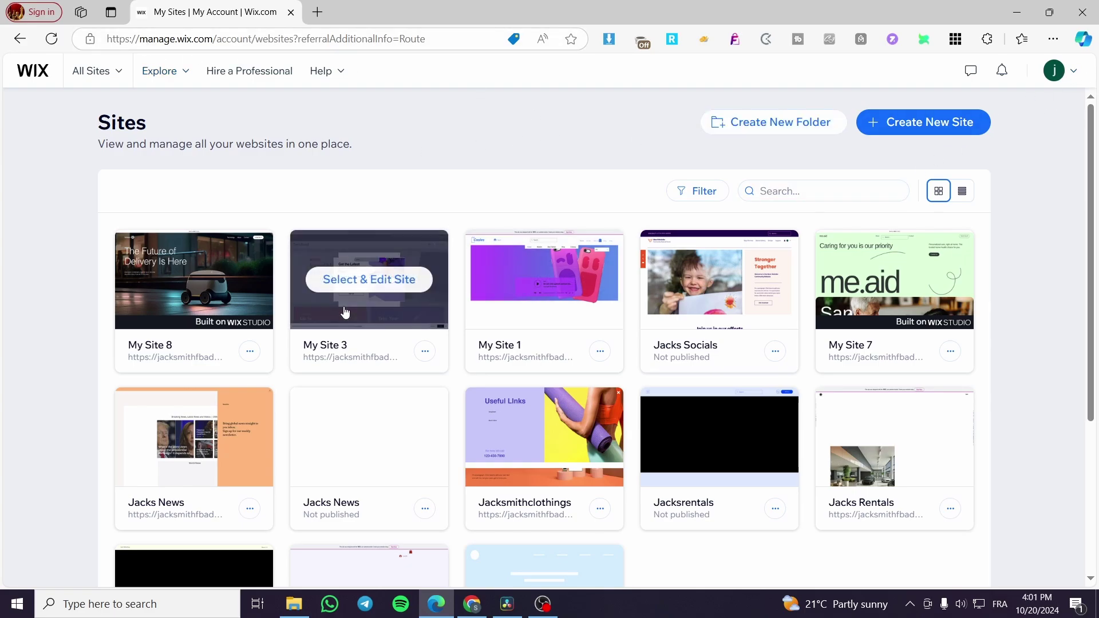
{"action": "right_click", "coordinate": [928, 124]}
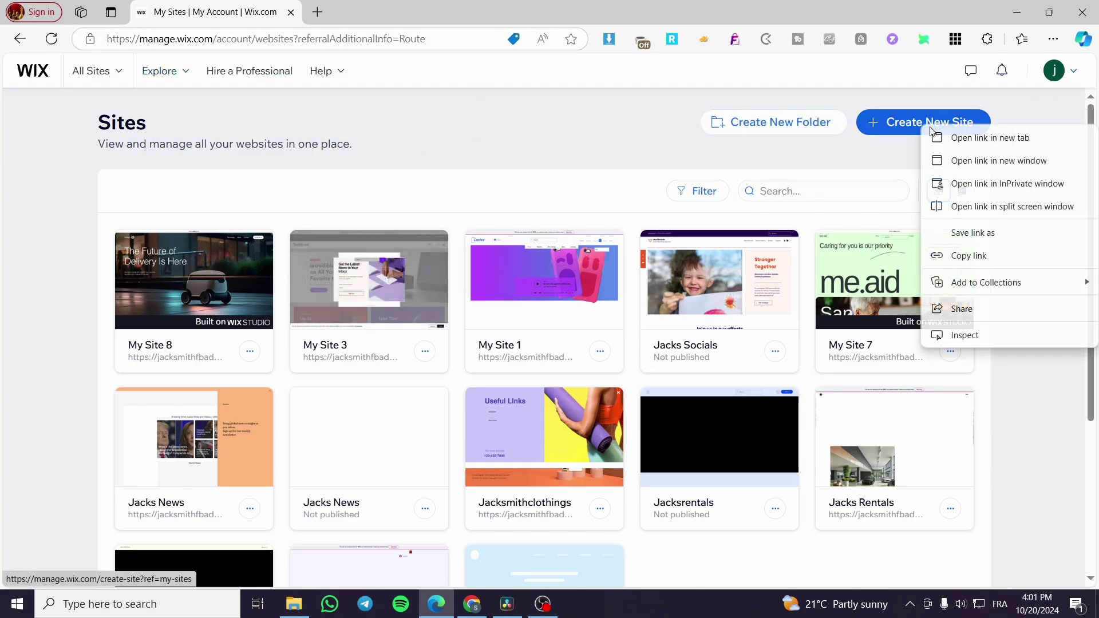
{"action": "left_click", "coordinate": [941, 139]}
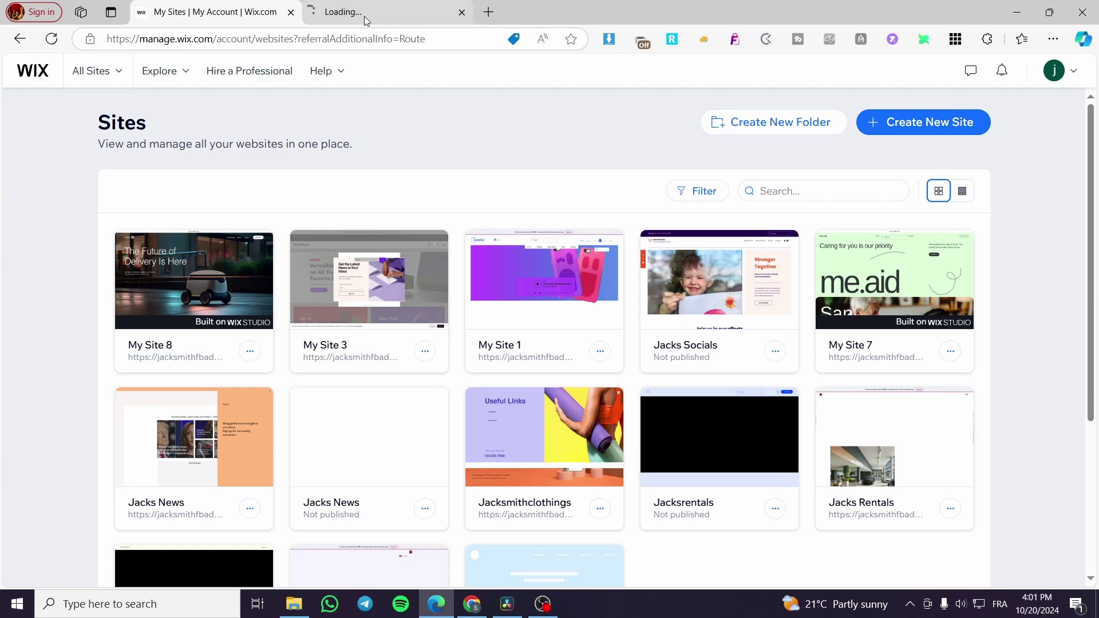
{"action": "left_click_drag", "start_coordinate": [150, 132], "coordinate": [78, 128]}
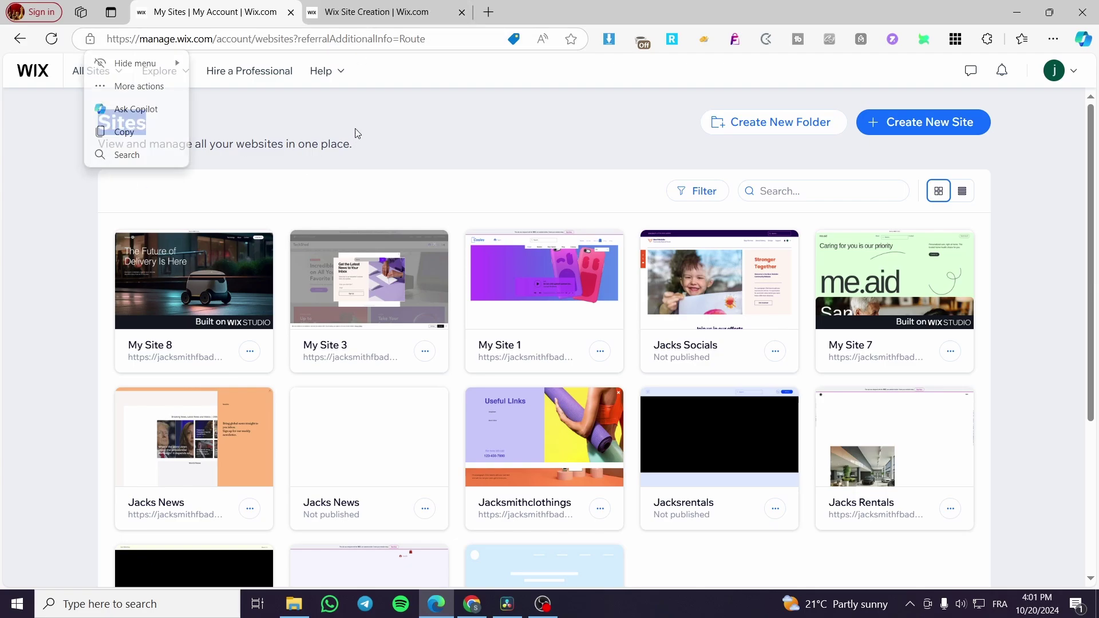
{"action": "left_click", "coordinate": [253, 221]}
{"action": "scroll", "coordinate": [544, 355], "scroll_direction": "down", "scroll_amount": 4}
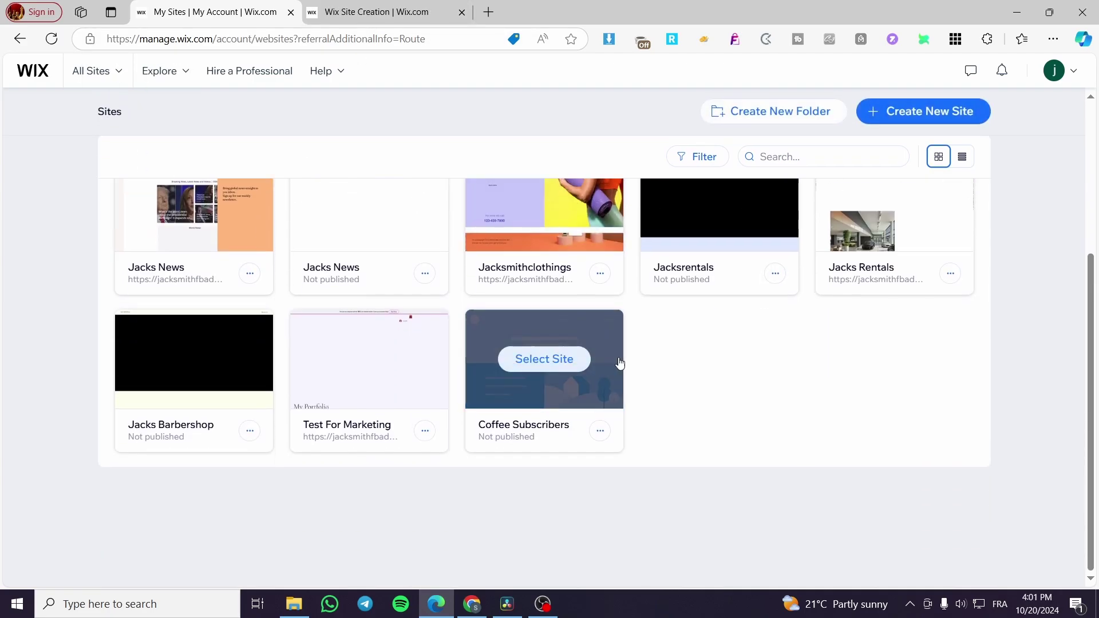
{"action": "scroll", "coordinate": [572, 400], "scroll_direction": "up", "scroll_amount": 4}
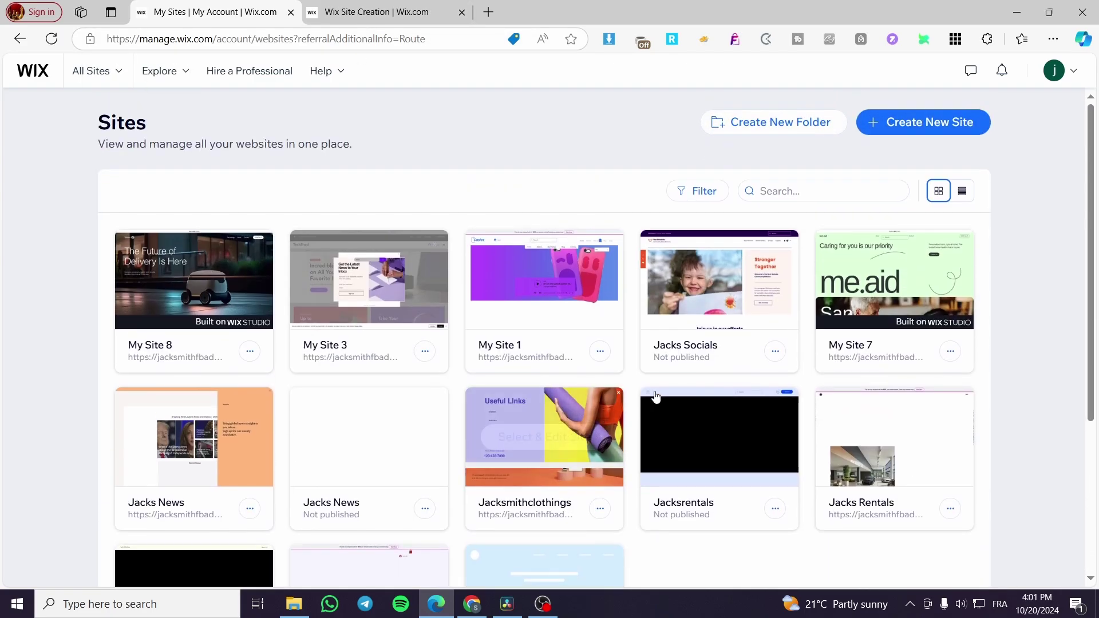
Choose to create the new site on Wix Editor and set it up without the AI chat
{"action": "left_click", "coordinate": [383, 7]}
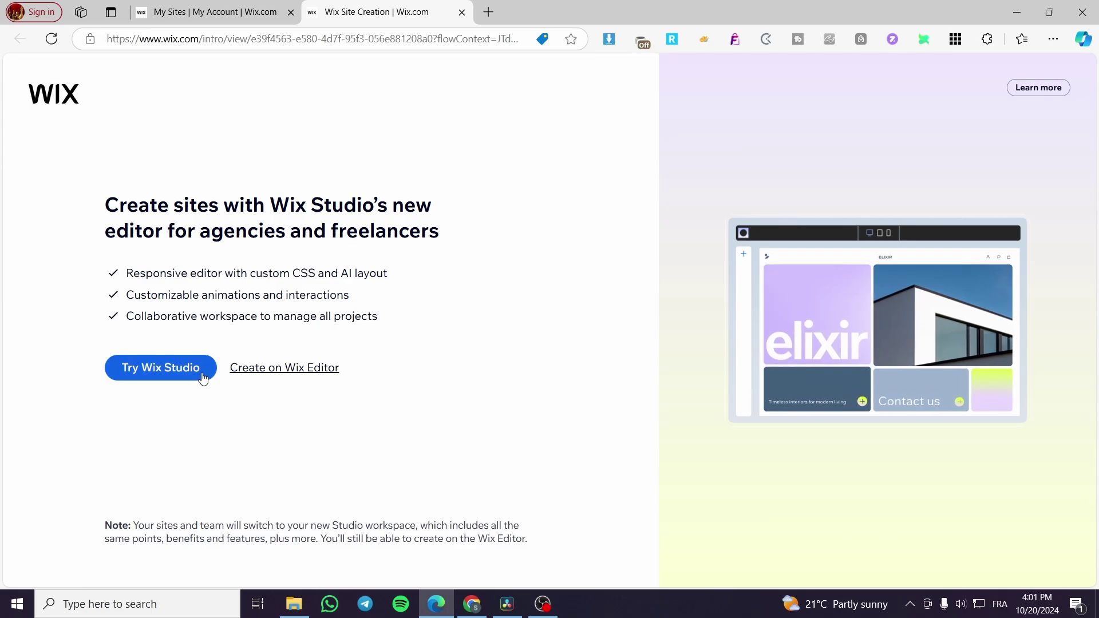
{"action": "left_click", "coordinate": [293, 374]}
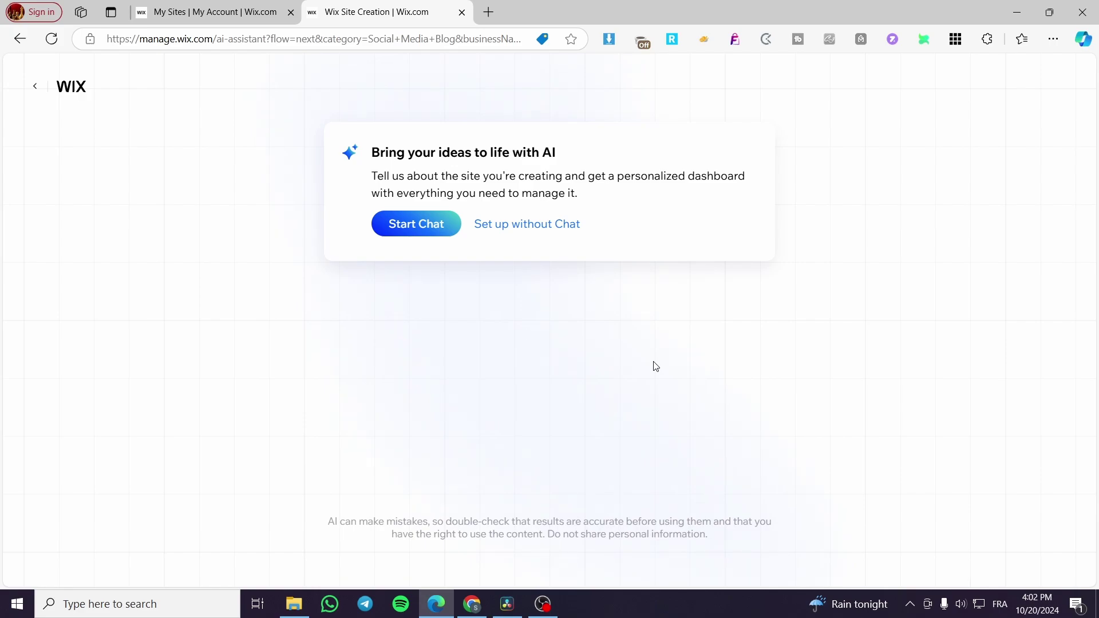
{"action": "left_click", "coordinate": [519, 232]}
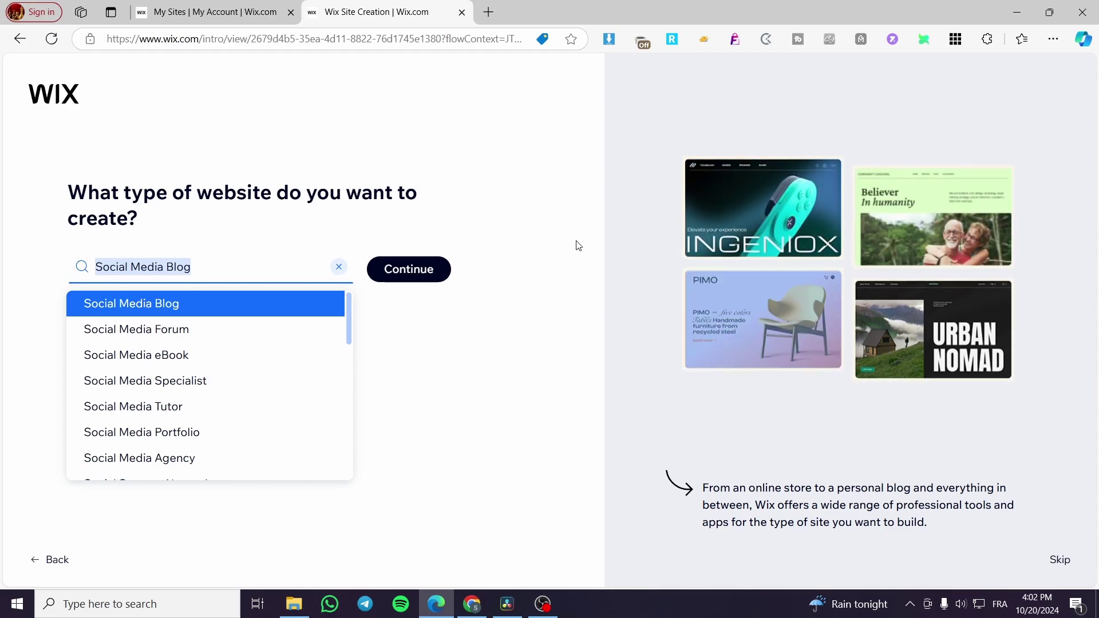
Search the website types for "Subscription"
{"action": "type", "text": "Subs"}
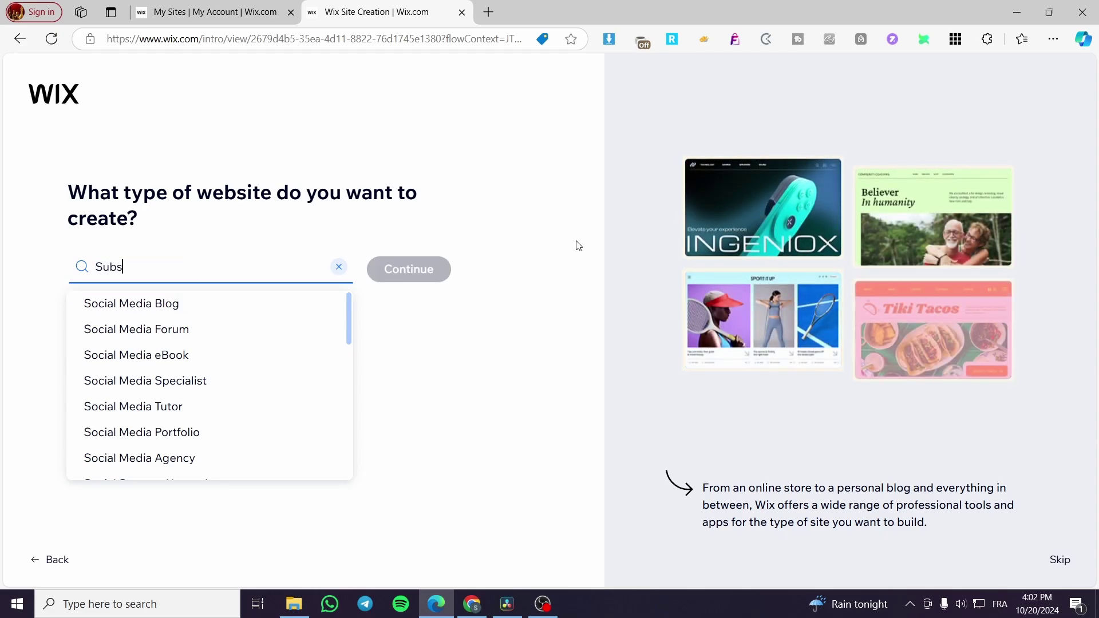
{"action": "type", "text": "xription"}
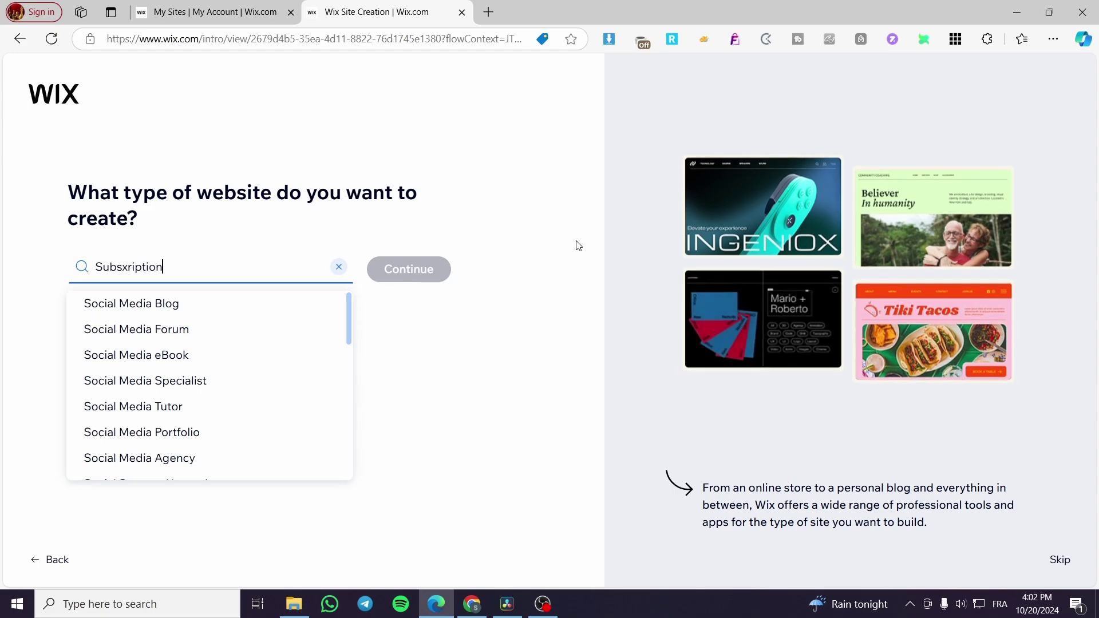
{"action": "key", "text": "Left"}
{"action": "key", "text": "Left"}
{"action": "key", "text": "Left"}
{"action": "key", "text": "Left"}
{"action": "key", "text": "Left"}
{"action": "key", "text": "Left"}
{"action": "key", "text": "Left"}
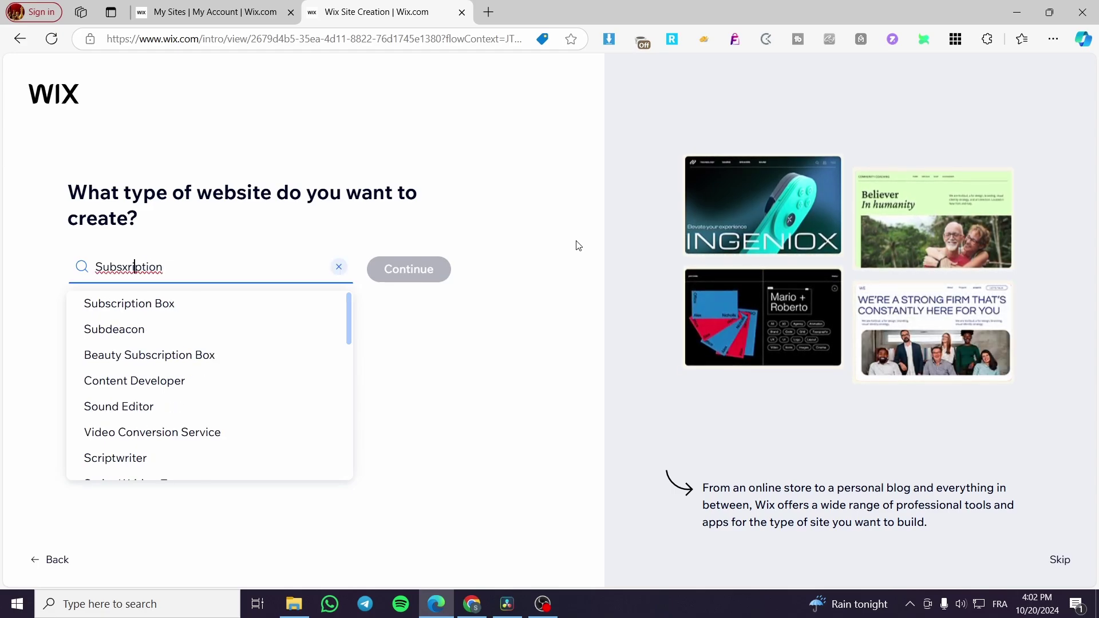
{"action": "key", "text": "BackSpace"}
{"action": "type", "text": "c"}
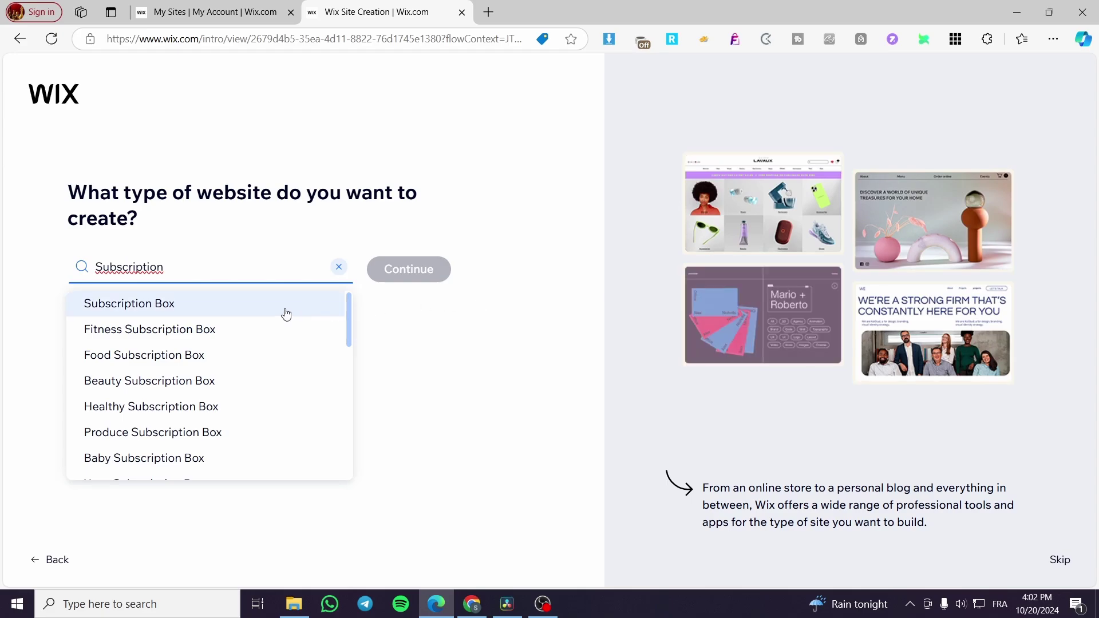
Choose Makeup Subscription Box from the suggested website types and continue with the site creation
{"action": "scroll", "coordinate": [289, 310], "scroll_direction": "down", "scroll_amount": 5}
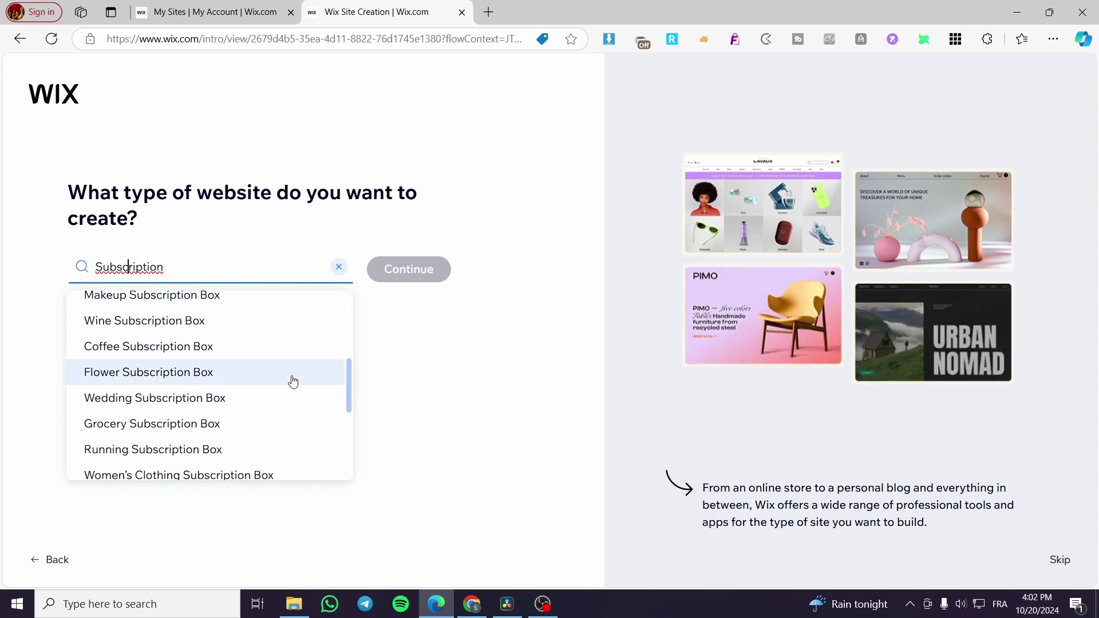
{"action": "scroll", "coordinate": [291, 380], "scroll_direction": "down", "scroll_amount": 3}
{"action": "double_click", "coordinate": [154, 267]}
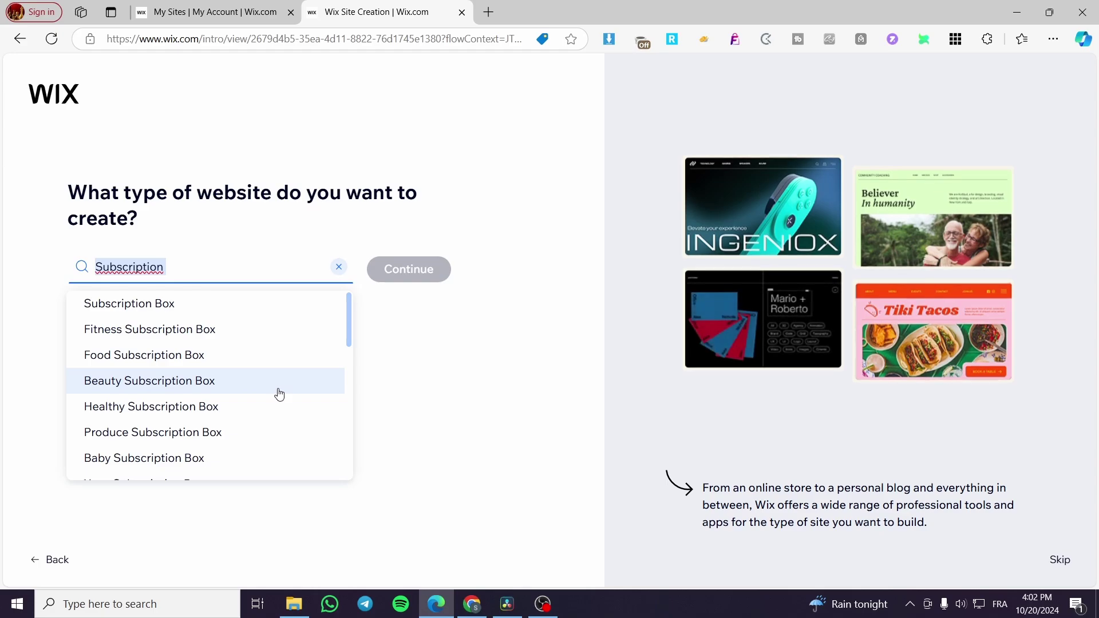
{"action": "scroll", "coordinate": [278, 394], "scroll_direction": "down", "scroll_amount": 5}
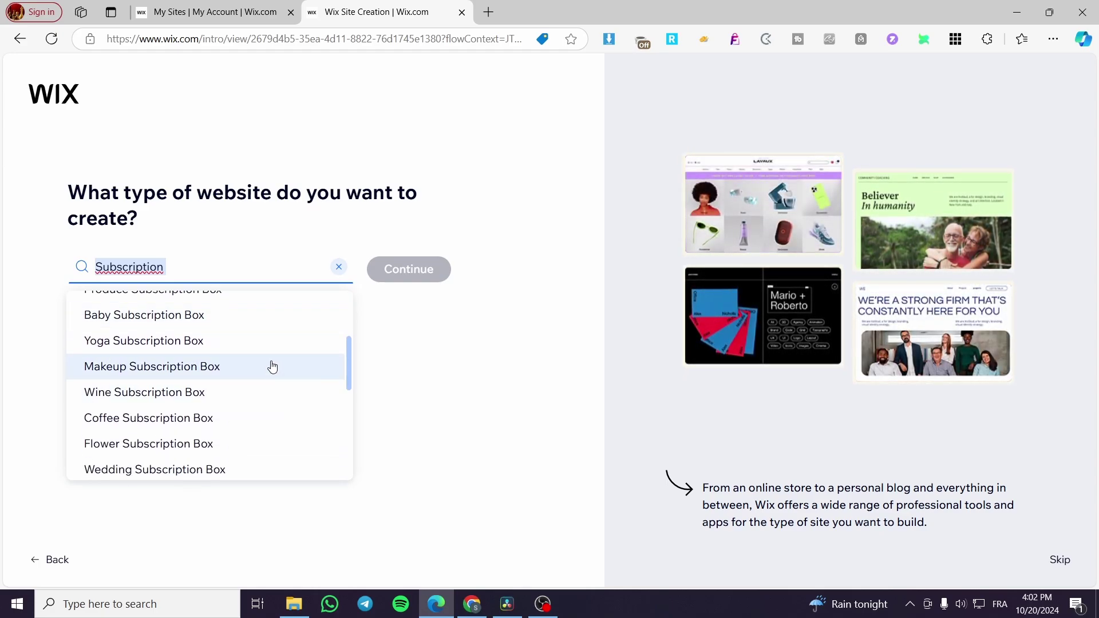
{"action": "left_click", "coordinate": [272, 365]}
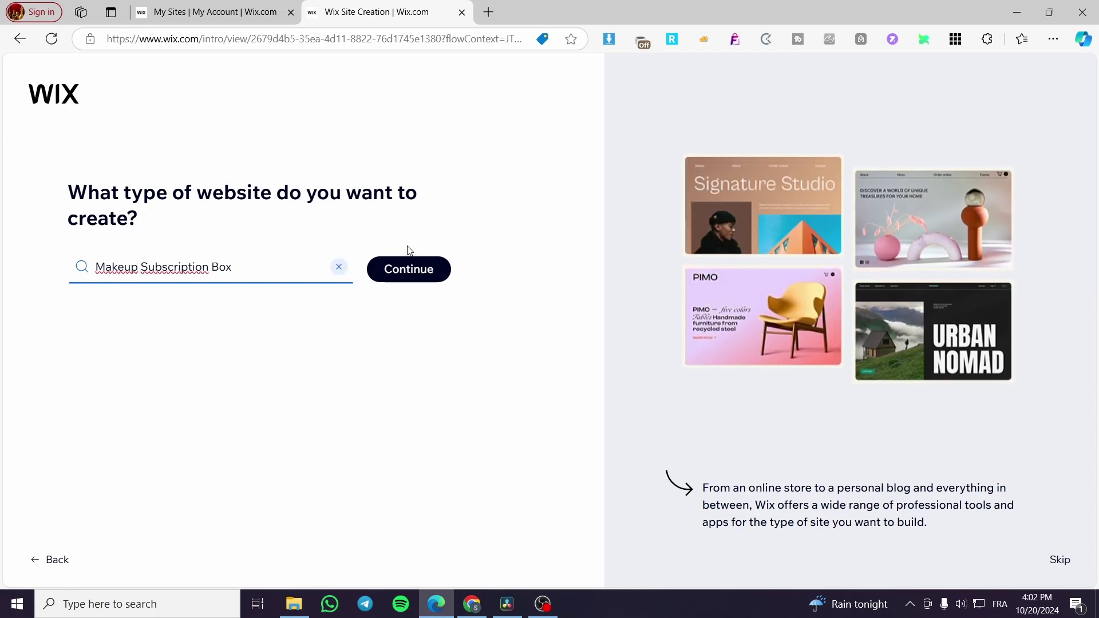
{"action": "left_click", "coordinate": [392, 271]}
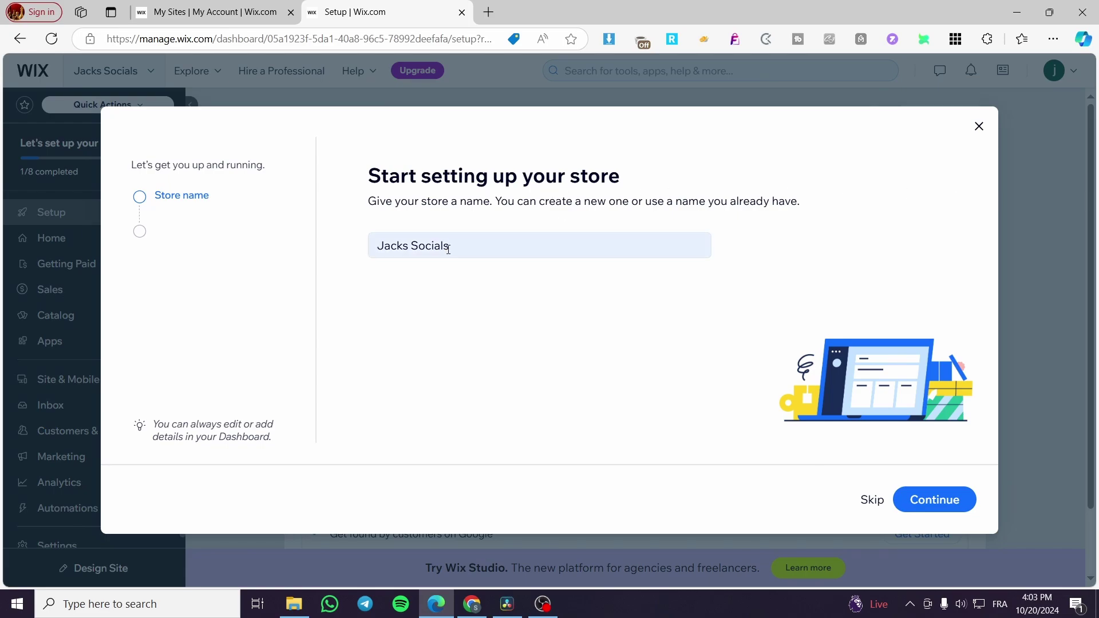
Name the store "Jacks Cosmetics" and state that it is already selling online
{"action": "left_click_drag", "start_coordinate": [486, 245], "coordinate": [377, 245]}
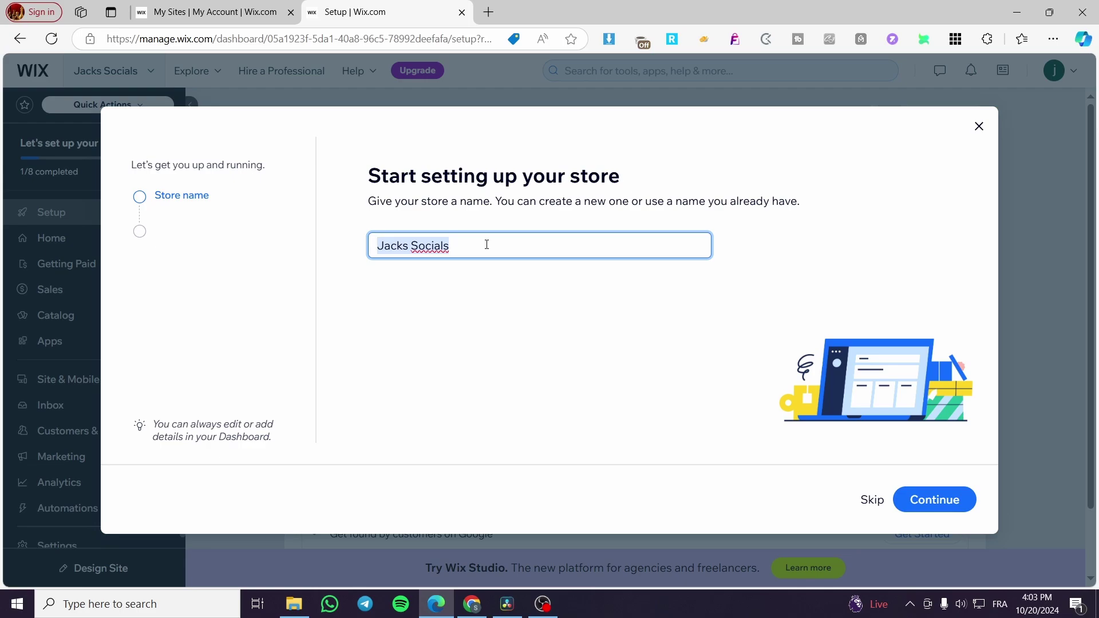
{"action": "type", "text": "Ja"}
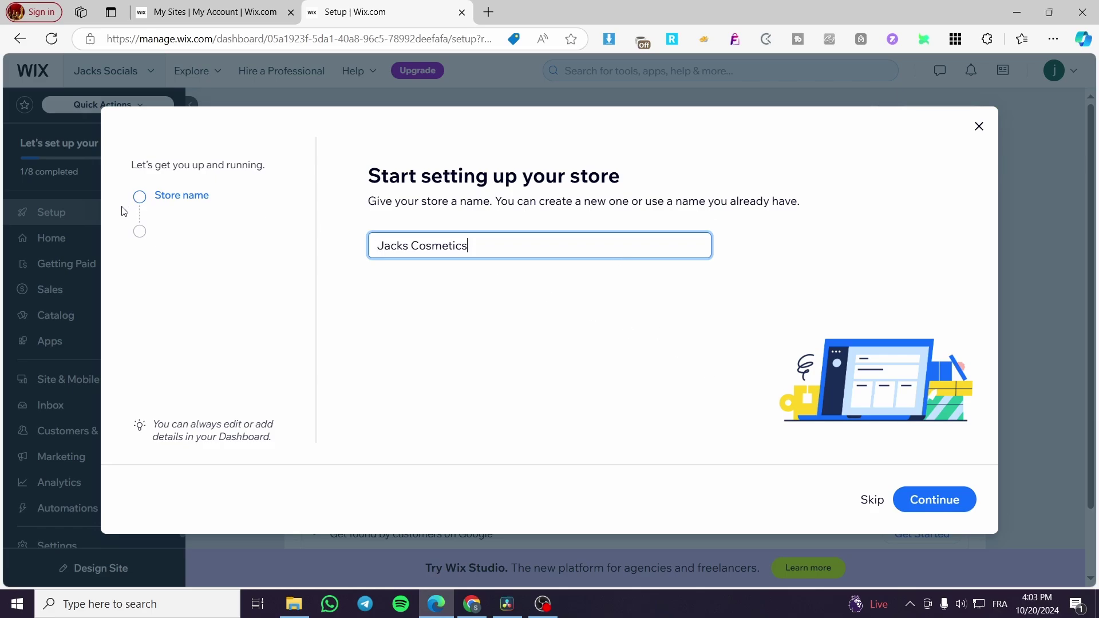
{"action": "left_click", "coordinate": [959, 512]}
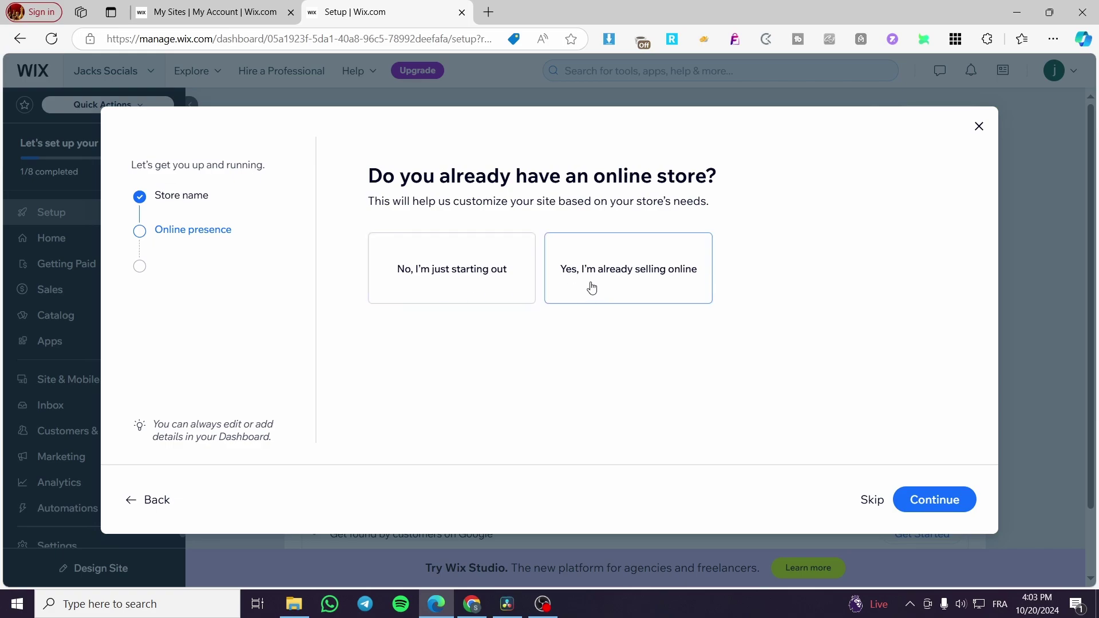
{"action": "left_click", "coordinate": [615, 274]}
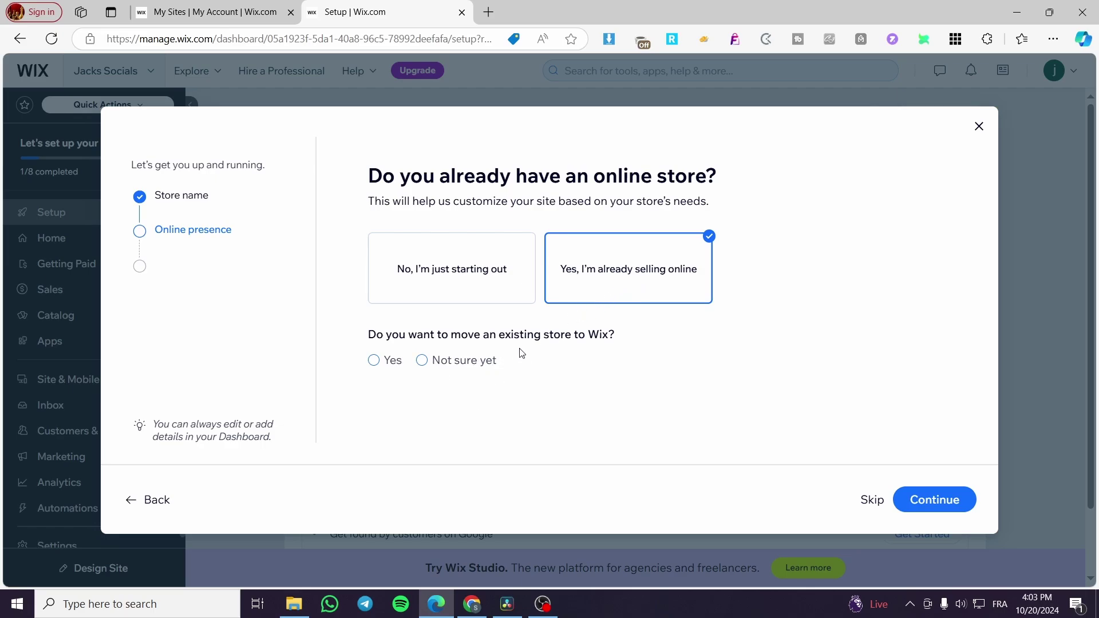
{"action": "left_click", "coordinate": [931, 499]}
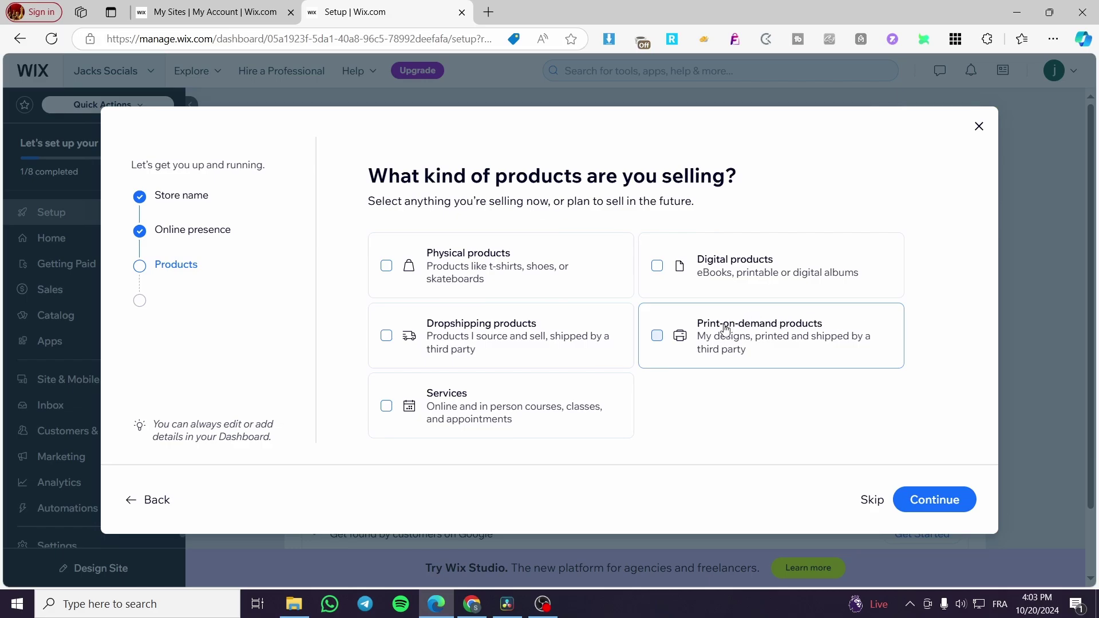
Select print-on-demand products, physical products, digital products and services as the kinds of products sold, and continue
{"action": "left_click", "coordinate": [657, 335]}
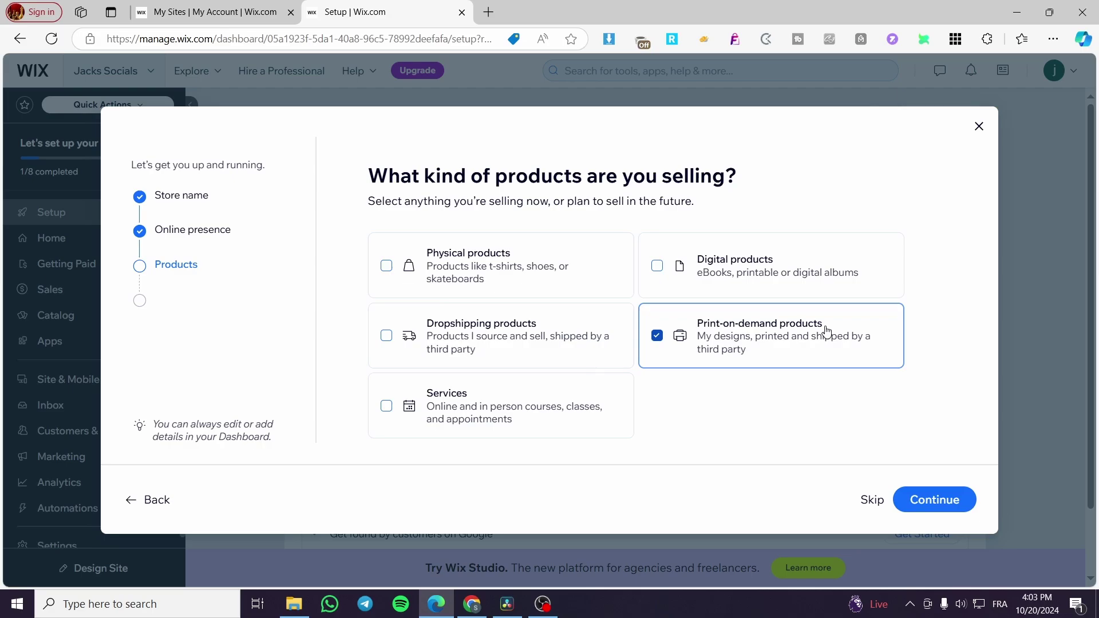
{"action": "left_click", "coordinate": [398, 280]}
{"action": "left_click", "coordinate": [736, 274]}
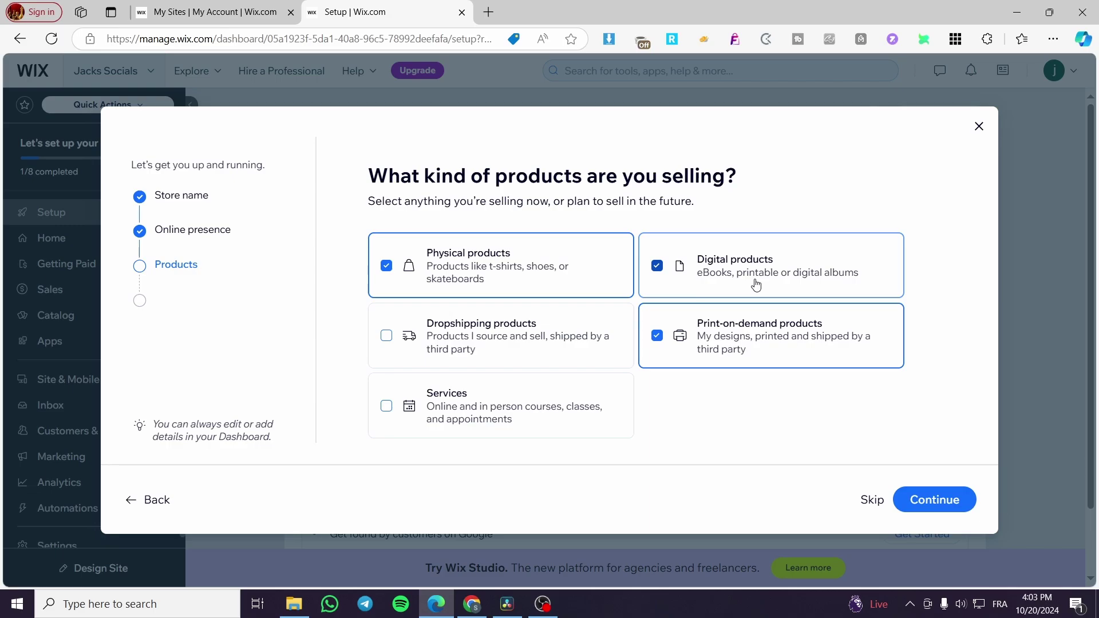
{"action": "left_click", "coordinate": [449, 416]}
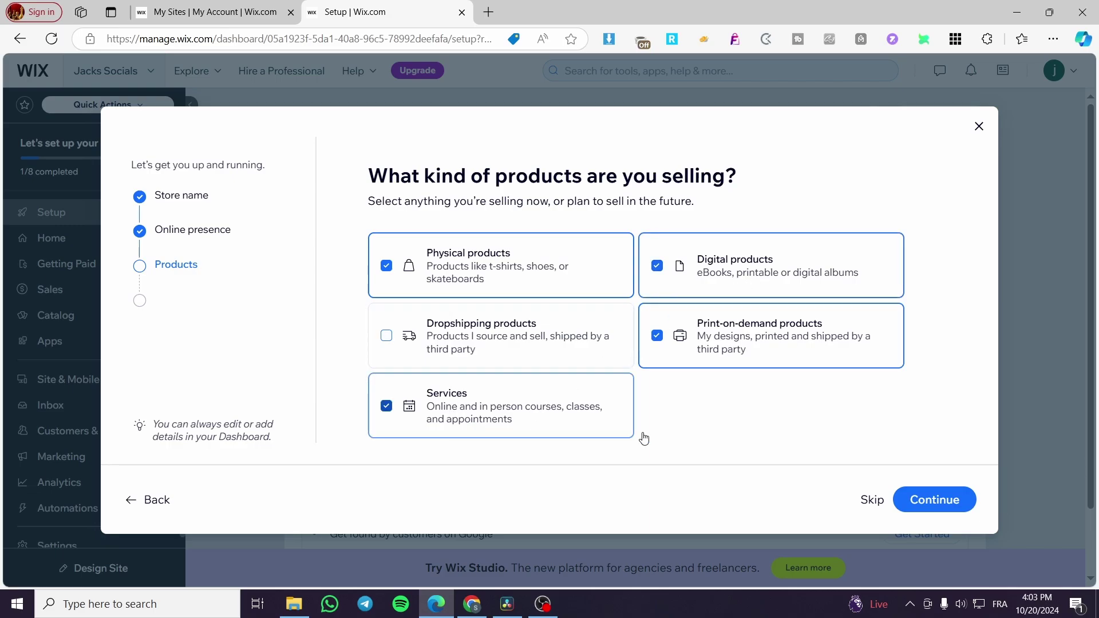
{"action": "left_click", "coordinate": [939, 500]}
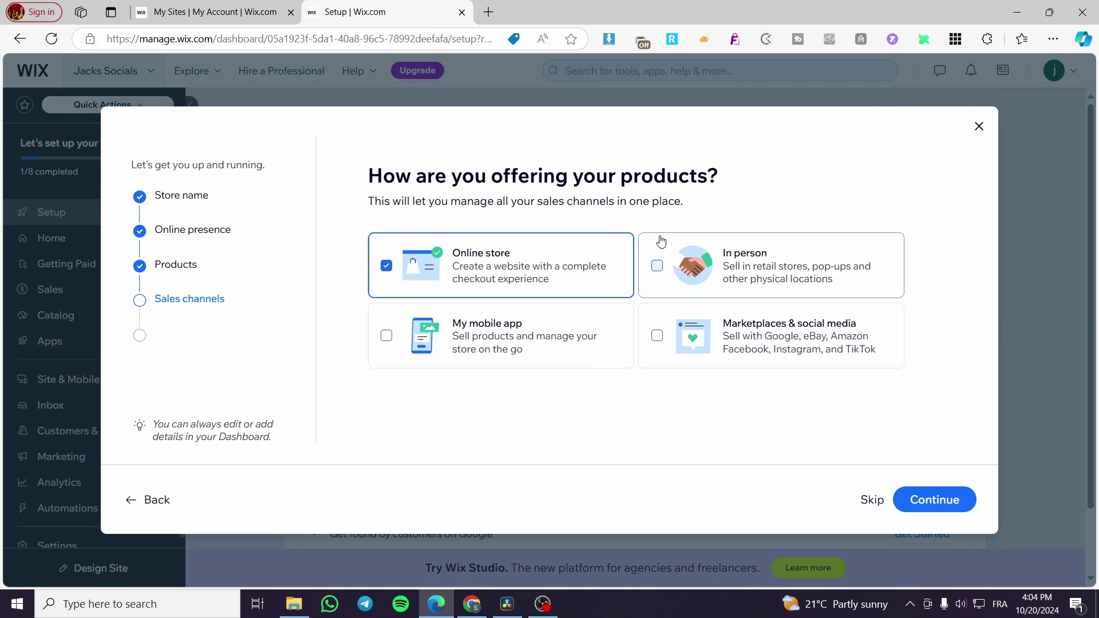
Add In person as a sales channel alongside the online store and finish the store setup questions
{"action": "left_click", "coordinate": [656, 267]}
{"action": "left_click", "coordinate": [967, 503]}
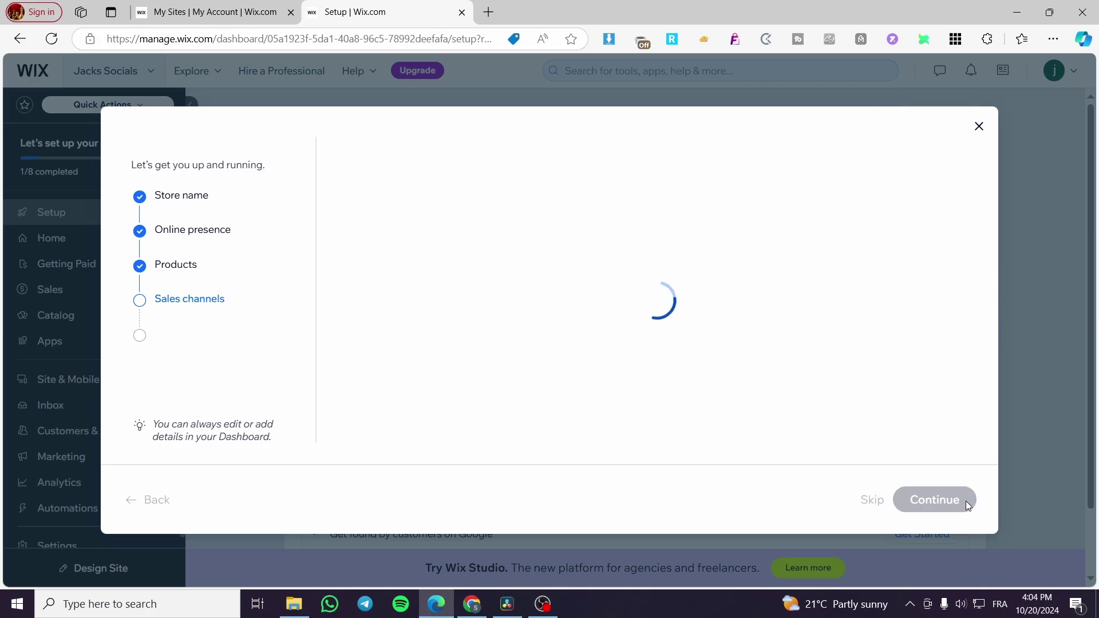
{"action": "left_click", "coordinate": [536, 352]}
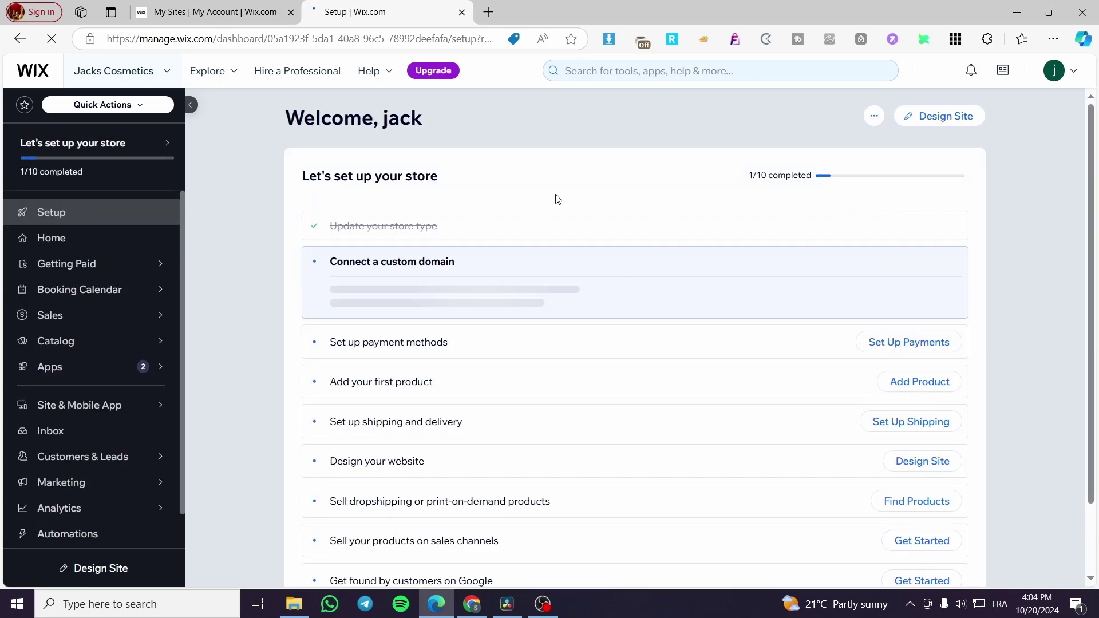
Dismiss the Wix Studio promotion and look through the store setup checklist on the dashboard
{"action": "scroll", "coordinate": [864, 245], "scroll_direction": "down", "scroll_amount": 1}
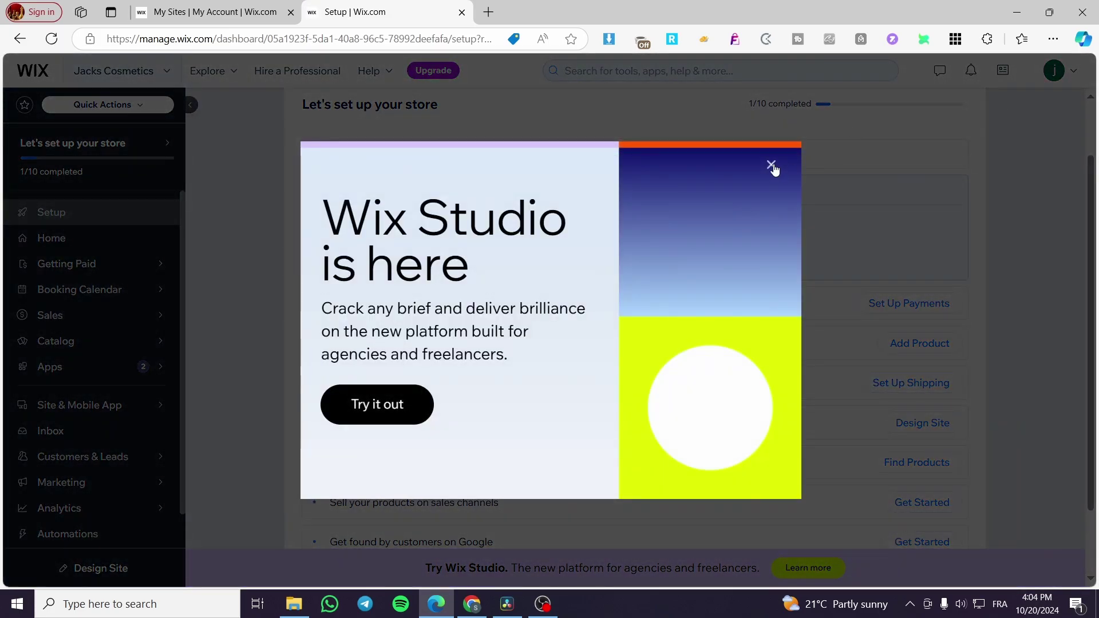
{"action": "left_click", "coordinate": [771, 166]}
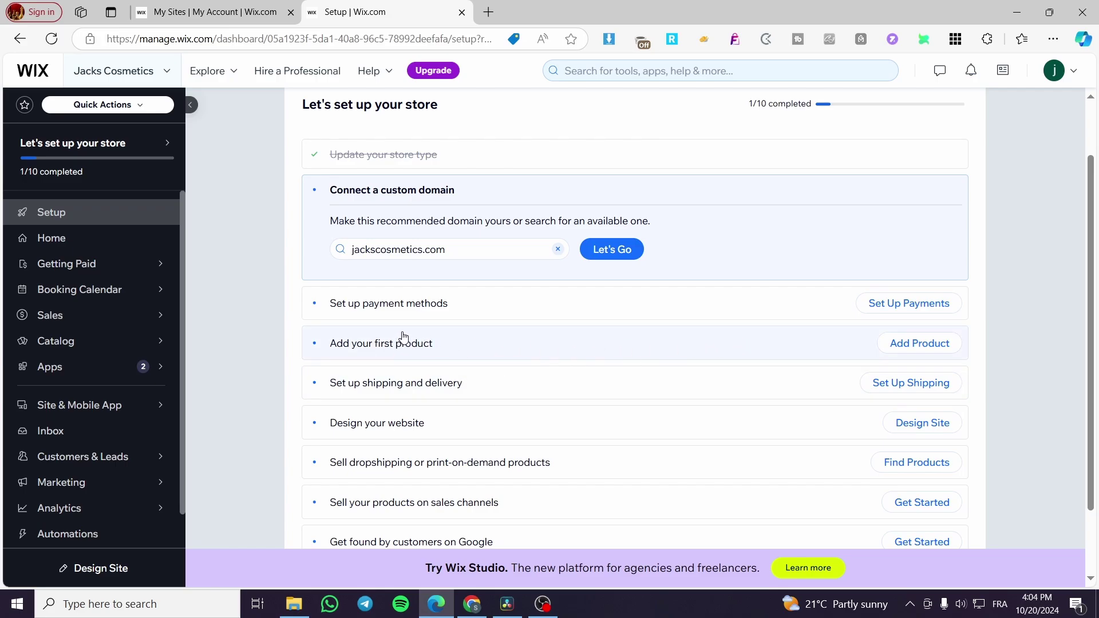
{"action": "scroll", "coordinate": [856, 303], "scroll_direction": "up", "scroll_amount": 2}
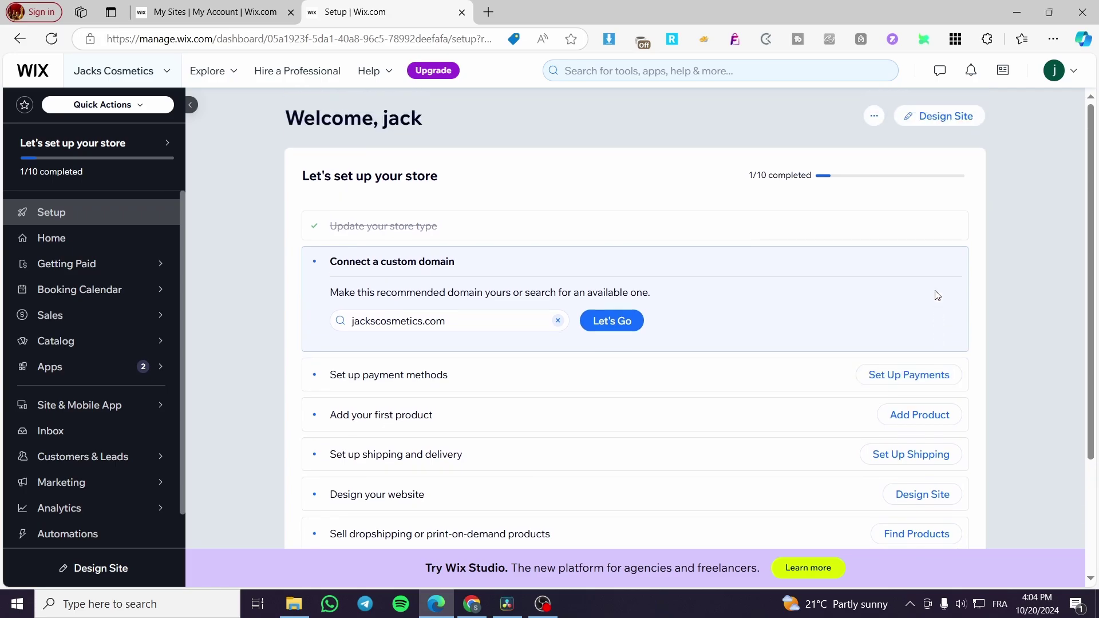
{"action": "scroll", "coordinate": [407, 482], "scroll_direction": "down", "scroll_amount": 3}
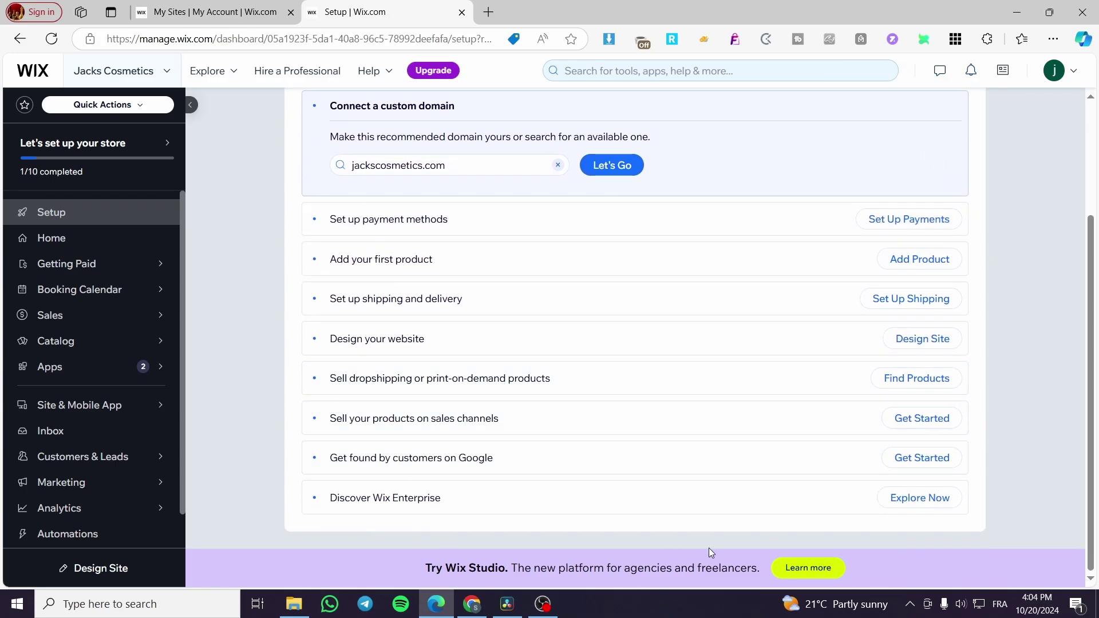
Start designing the site from the dashboard and choose to customize a template instead of generating a design with AI
{"action": "scroll", "coordinate": [596, 434], "scroll_direction": "up", "scroll_amount": 3}
{"action": "left_click", "coordinate": [959, 119]}
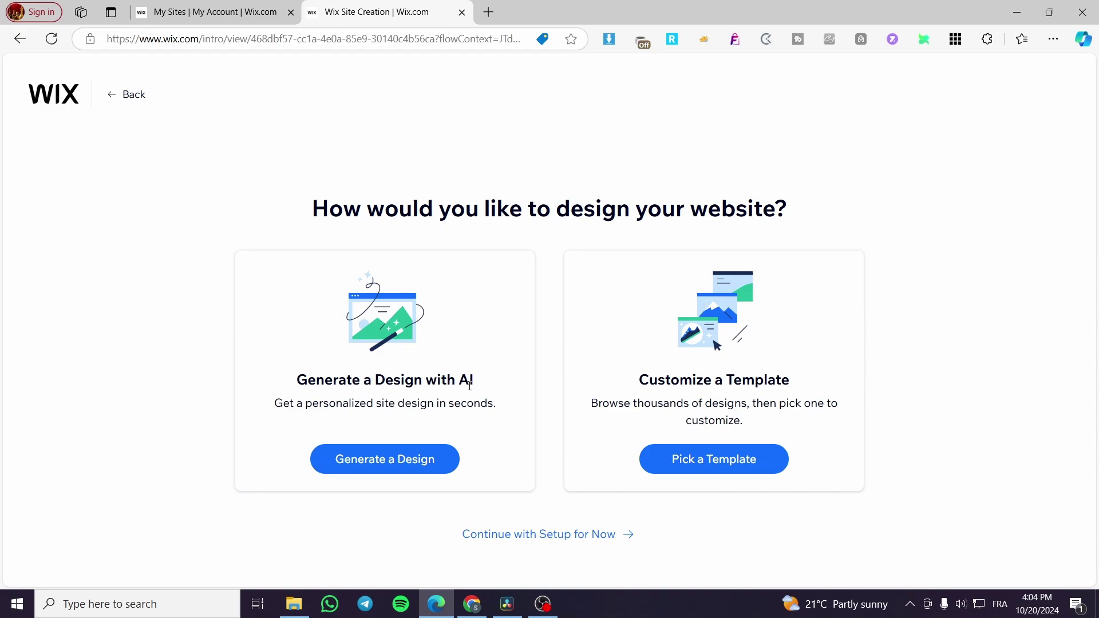
{"action": "right_click", "coordinate": [747, 465]}
{"action": "left_click", "coordinate": [692, 460]}
{"action": "left_click", "coordinate": [726, 461]}
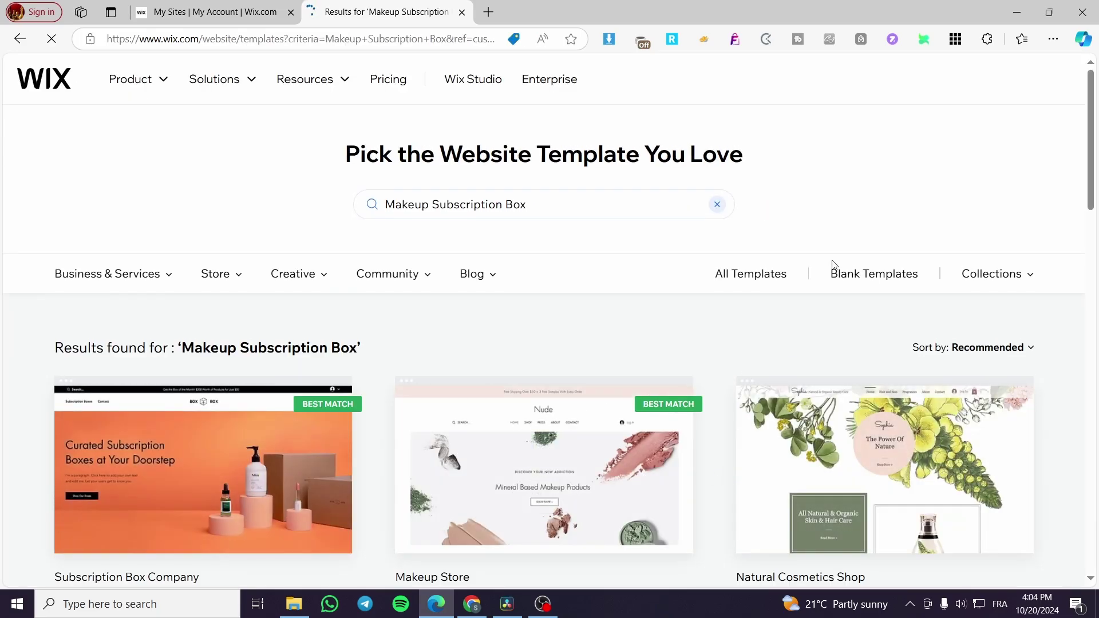
Browse the Makeup Subscription Box template results and open the Makeup Store template for editing
{"action": "scroll", "coordinate": [873, 208], "scroll_direction": "down", "scroll_amount": 4}
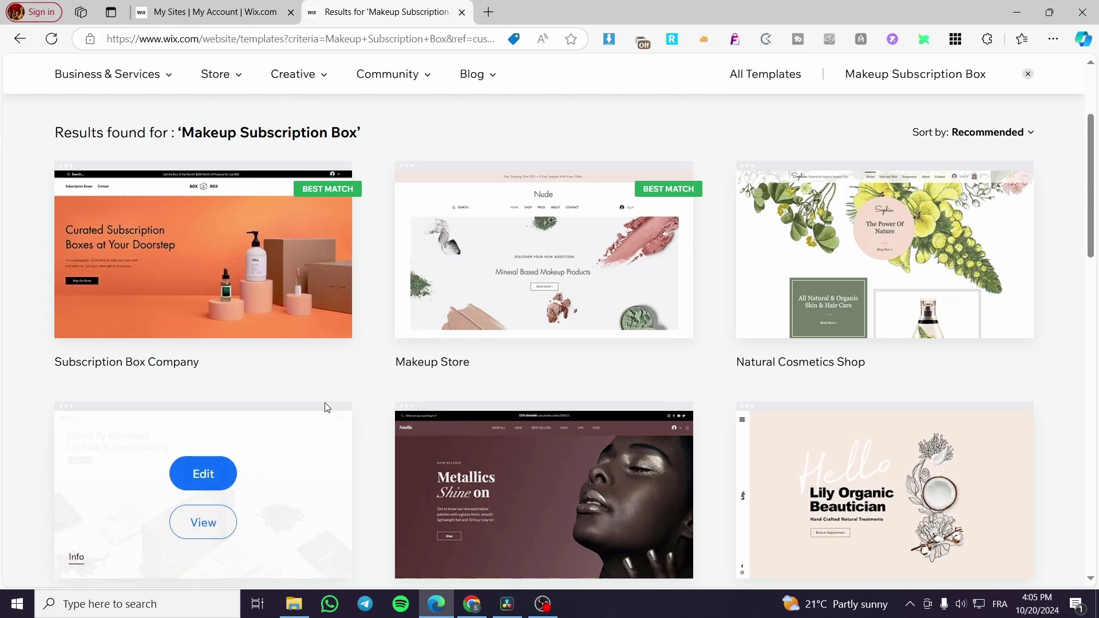
{"action": "mouse_move", "coordinate": [276, 332]}
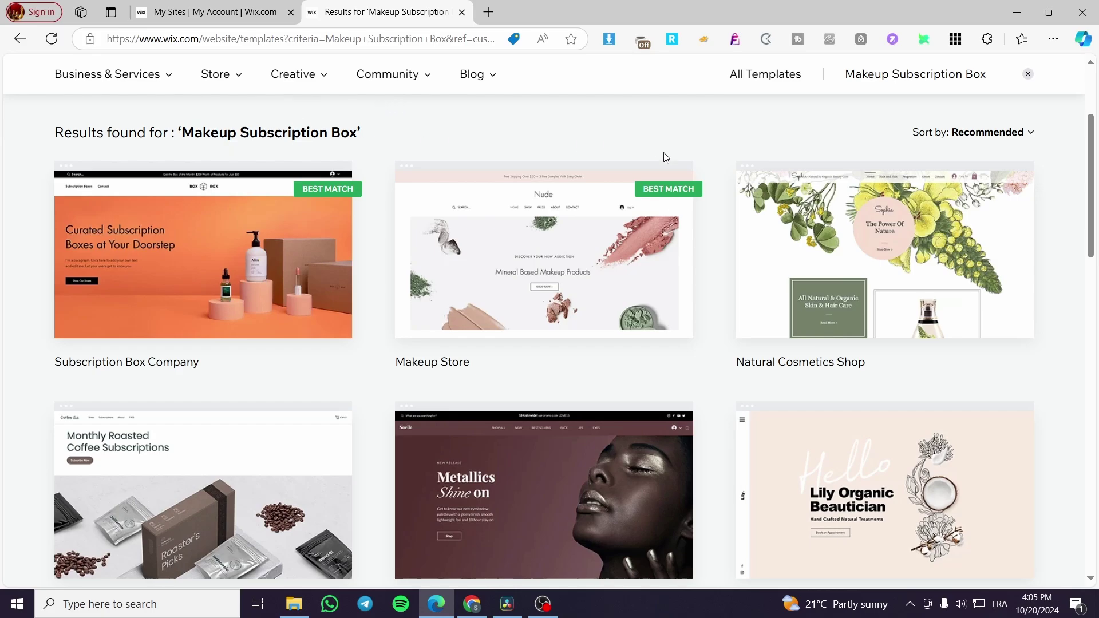
{"action": "scroll", "coordinate": [663, 154], "scroll_direction": "down", "scroll_amount": 3}
{"action": "scroll", "coordinate": [716, 211], "scroll_direction": "up", "scroll_amount": 3}
{"action": "scroll", "coordinate": [520, 376], "scroll_direction": "down", "scroll_amount": 1}
{"action": "scroll", "coordinate": [537, 375], "scroll_direction": "up", "scroll_amount": 1}
{"action": "left_click", "coordinate": [567, 238]}
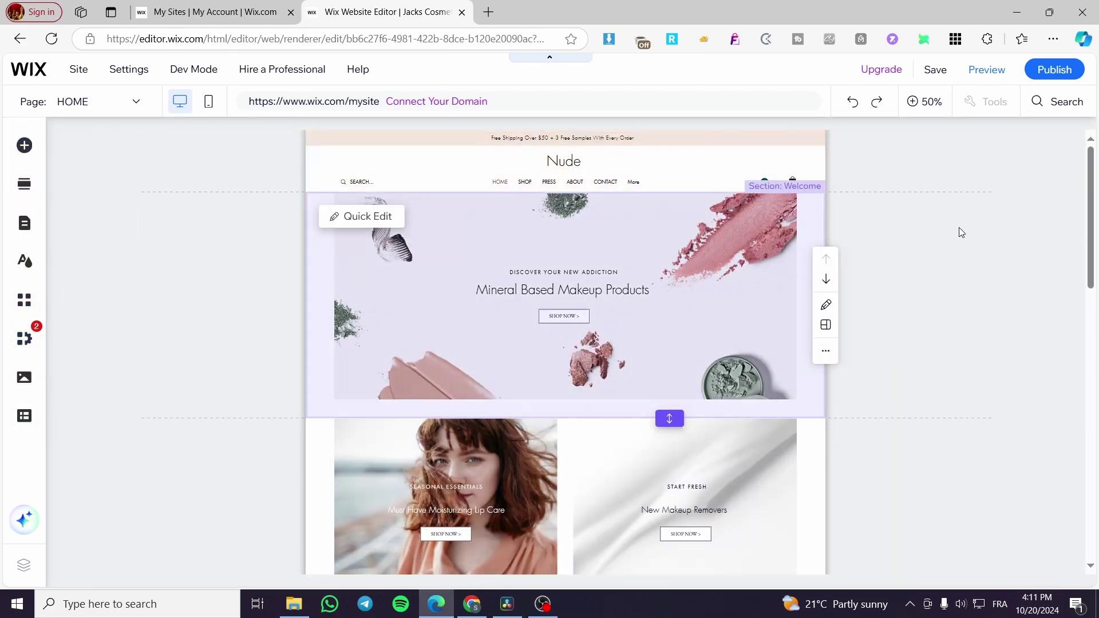
Look through all sections of the template's home page, from the welcome banner down to the footer
{"action": "scroll", "coordinate": [666, 341], "scroll_direction": "down", "scroll_amount": 10}
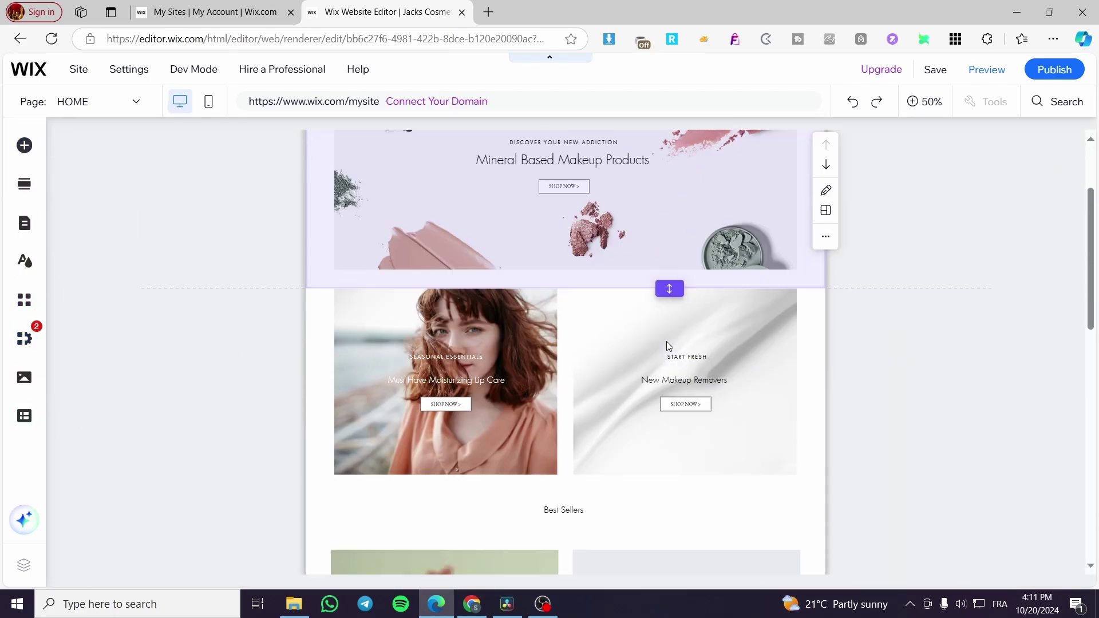
{"action": "scroll", "coordinate": [744, 341], "scroll_direction": "down", "scroll_amount": 3}
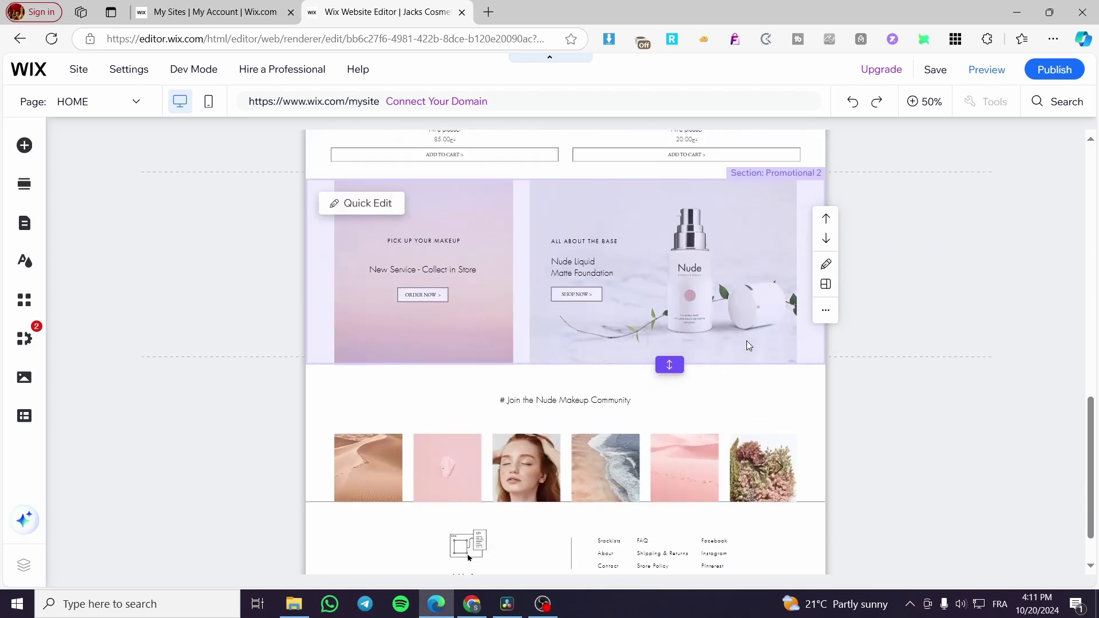
{"action": "scroll", "coordinate": [744, 341], "scroll_direction": "up", "scroll_amount": 5}
{"action": "scroll", "coordinate": [495, 331], "scroll_direction": "down", "scroll_amount": 3}
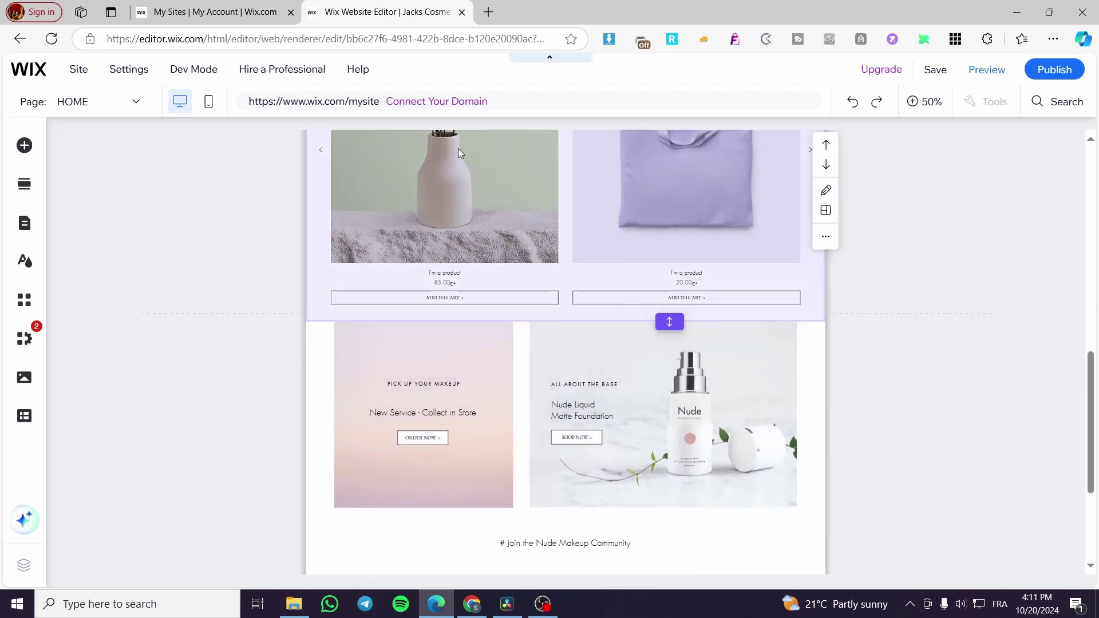
{"action": "scroll", "coordinate": [623, 229], "scroll_direction": "up", "scroll_amount": 4}
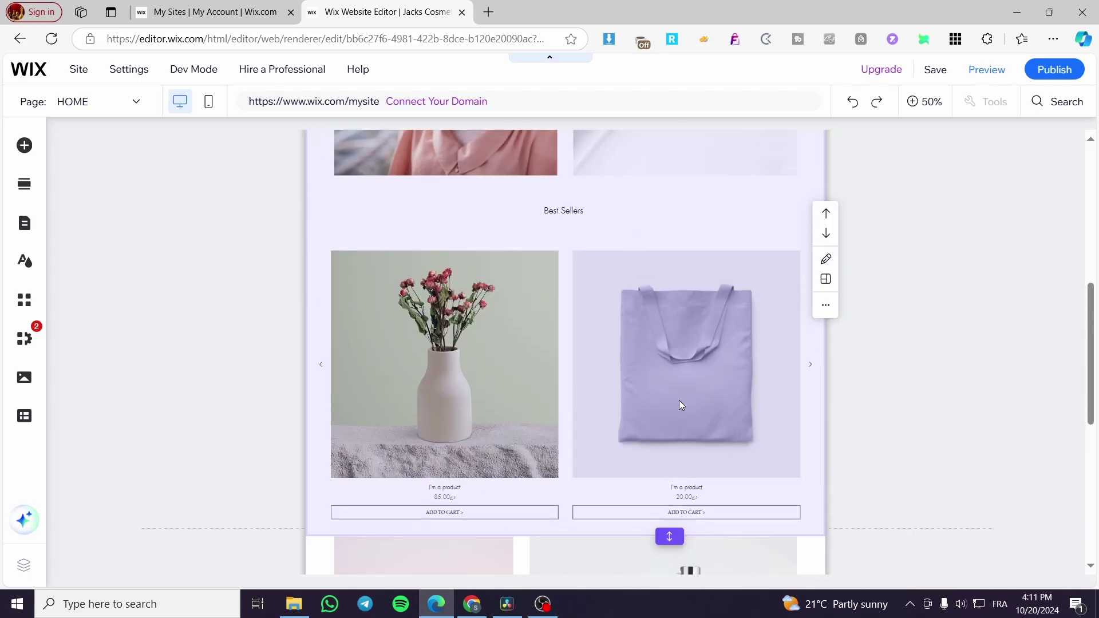
{"action": "scroll", "coordinate": [679, 404], "scroll_direction": "up", "scroll_amount": 3}
{"action": "scroll", "coordinate": [709, 426], "scroll_direction": "down", "scroll_amount": 6}
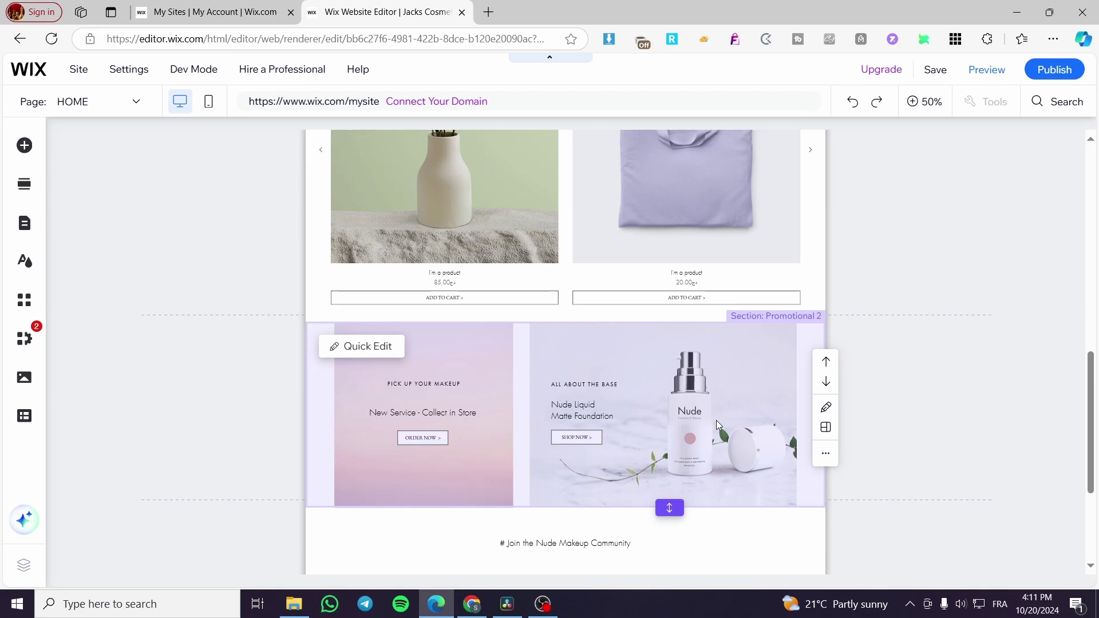
{"action": "scroll", "coordinate": [713, 420], "scroll_direction": "down", "scroll_amount": 3}
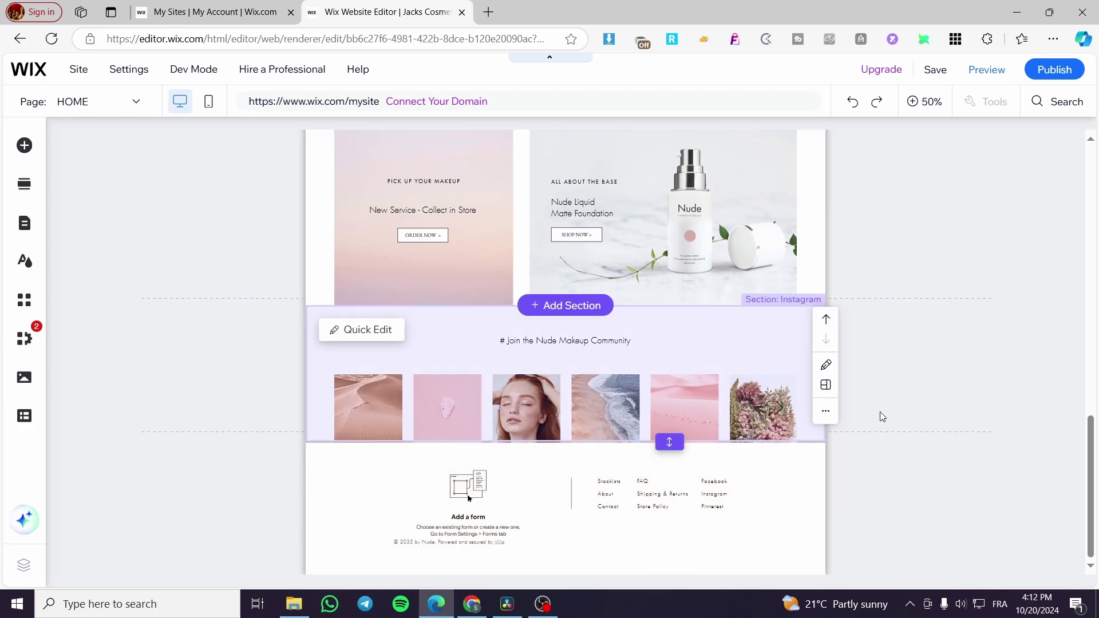
{"action": "scroll", "coordinate": [583, 399], "scroll_direction": "up", "scroll_amount": 5}
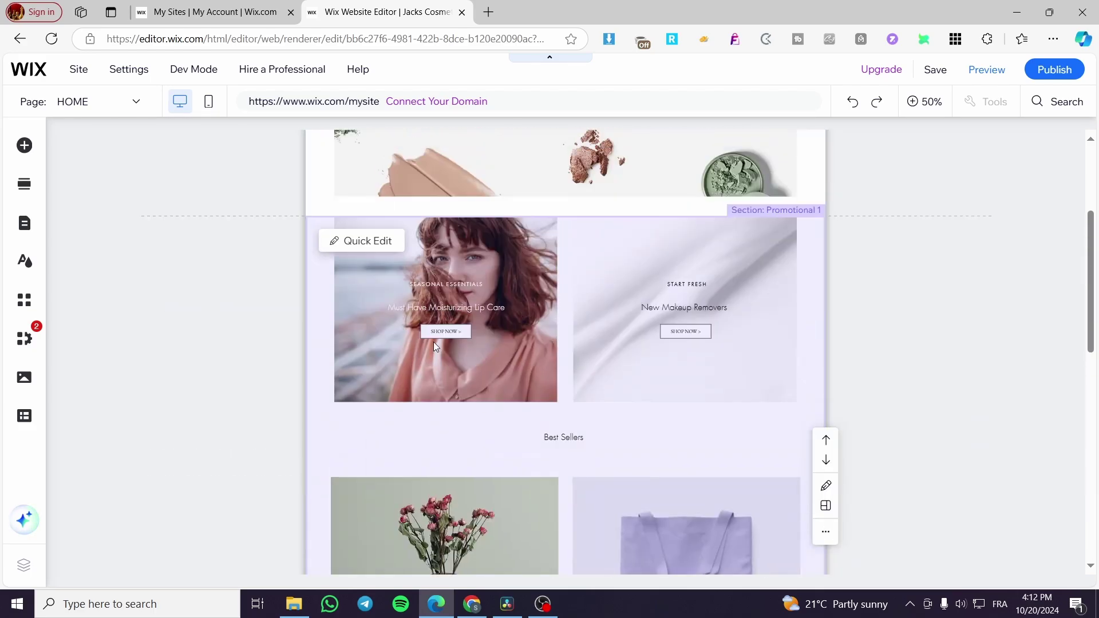
{"action": "scroll", "coordinate": [119, 246], "scroll_direction": "up", "scroll_amount": 3}
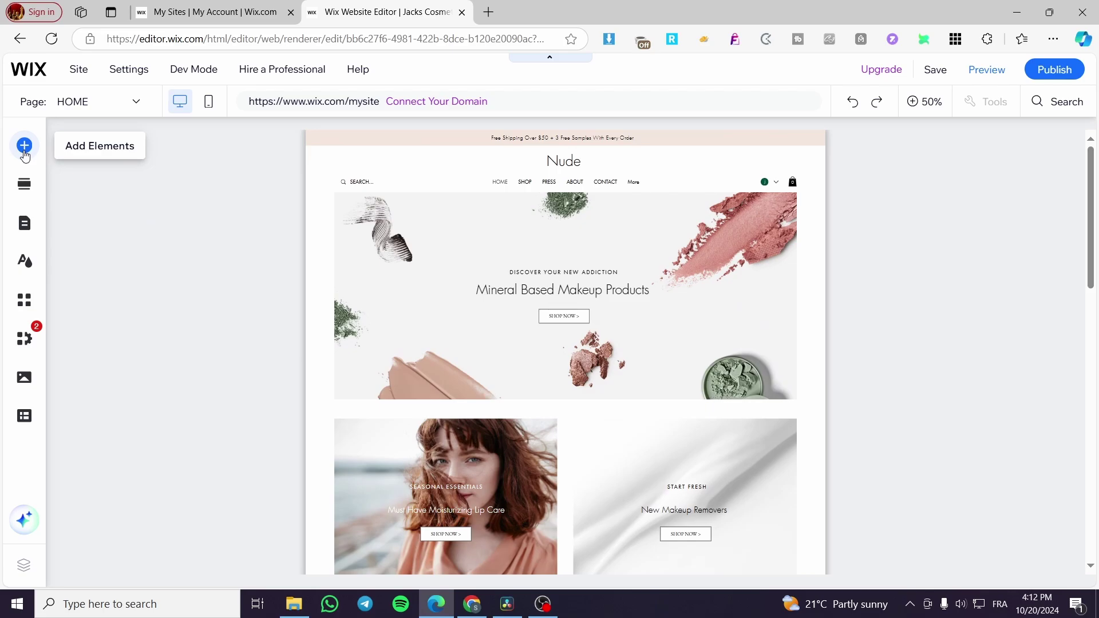
Search the Wix App Market for "wix subscription" and look through the matching apps
{"action": "left_click", "coordinate": [21, 303]}
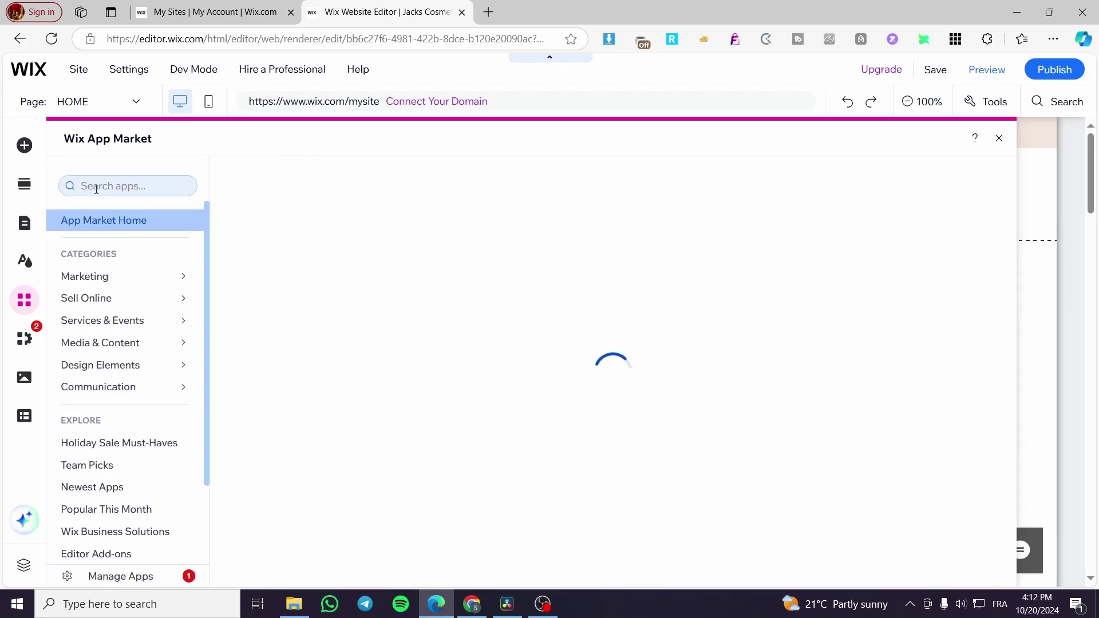
{"action": "left_click", "coordinate": [96, 186]}
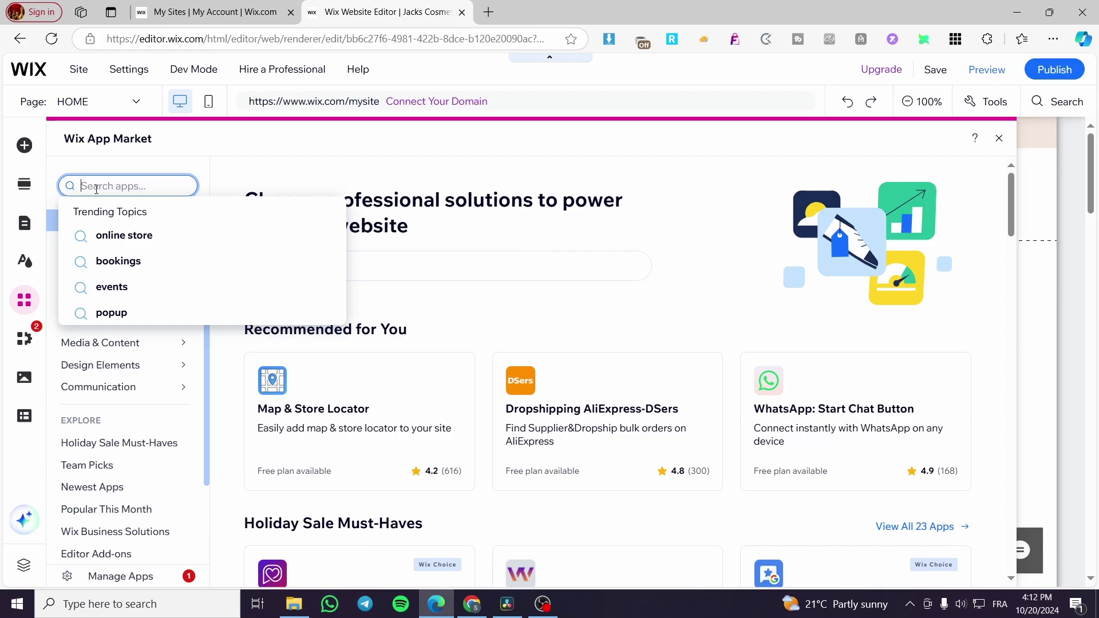
{"action": "type", "text": "wixs"}
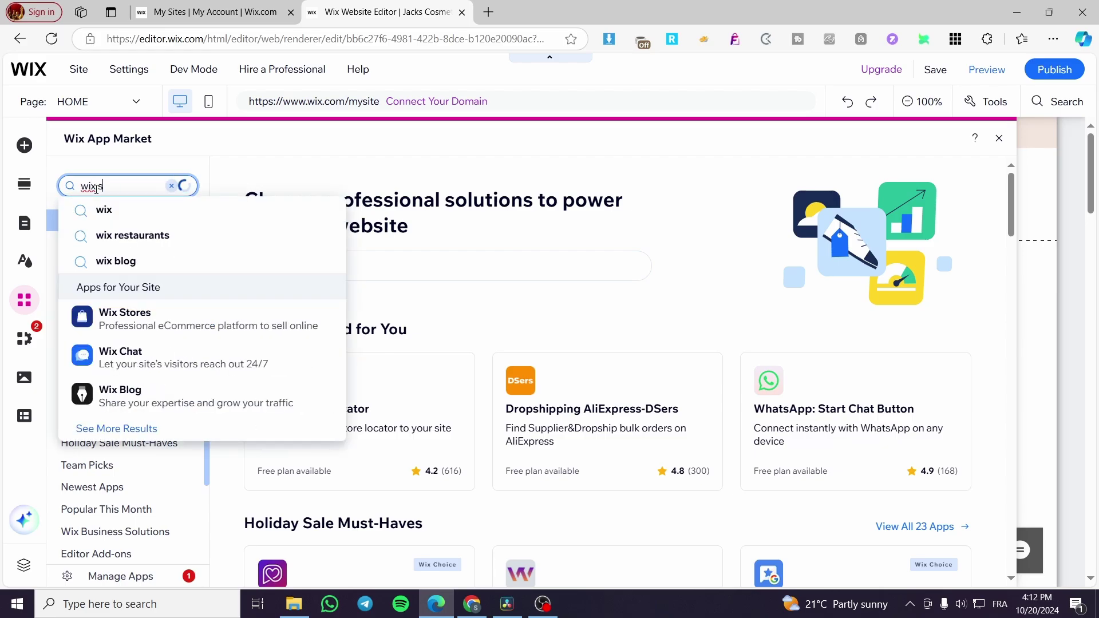
{"action": "type", "text": "ubs"}
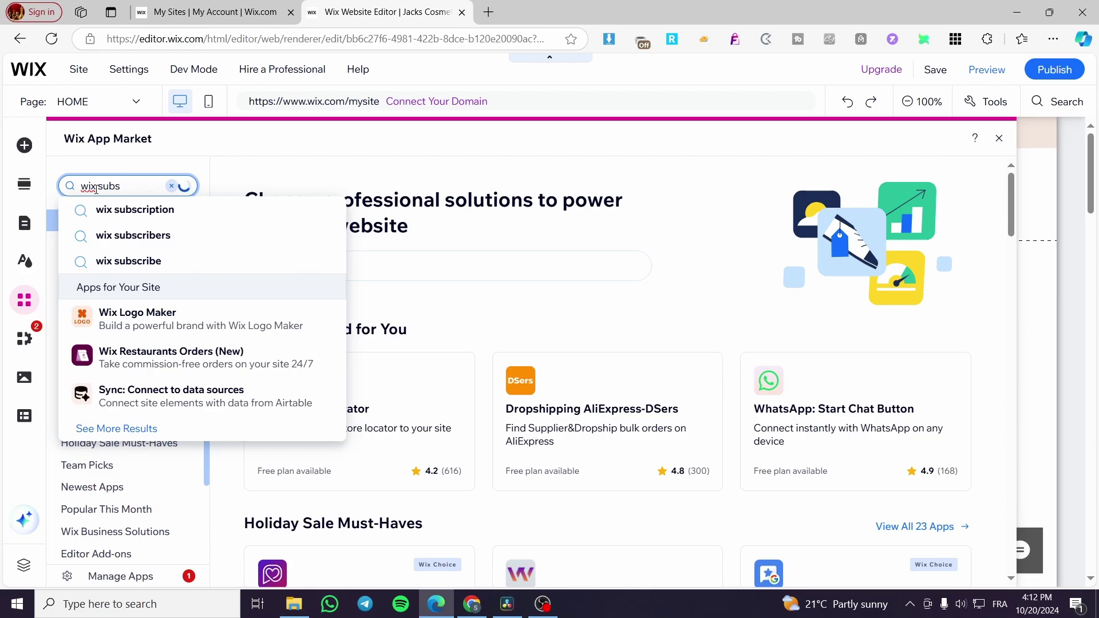
{"action": "left_click", "coordinate": [116, 209]}
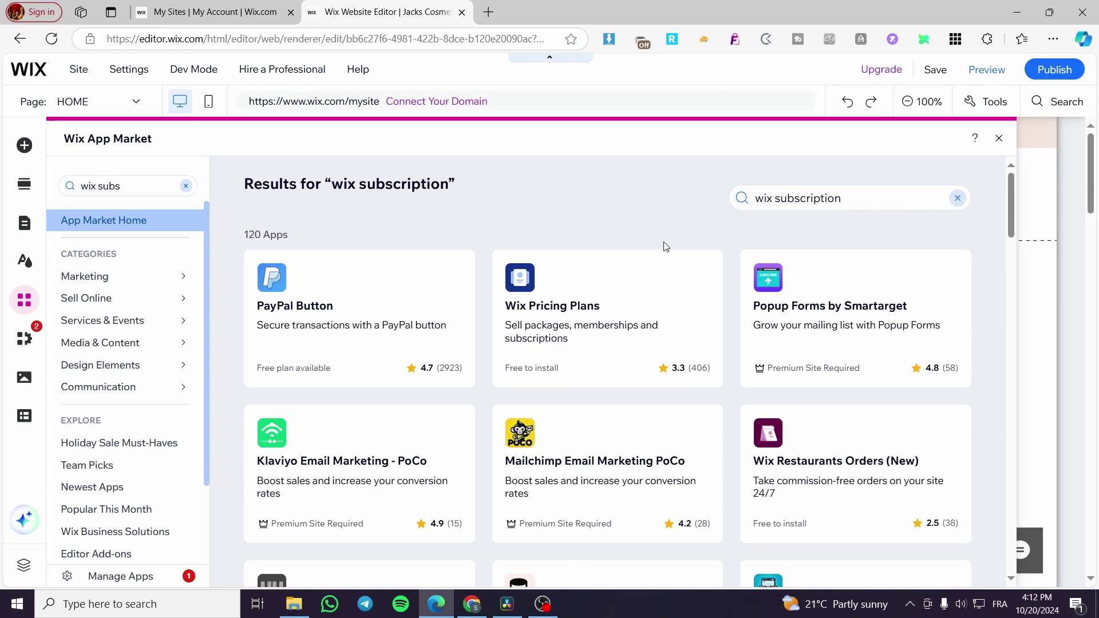
{"action": "scroll", "coordinate": [644, 211], "scroll_direction": "down", "scroll_amount": 5}
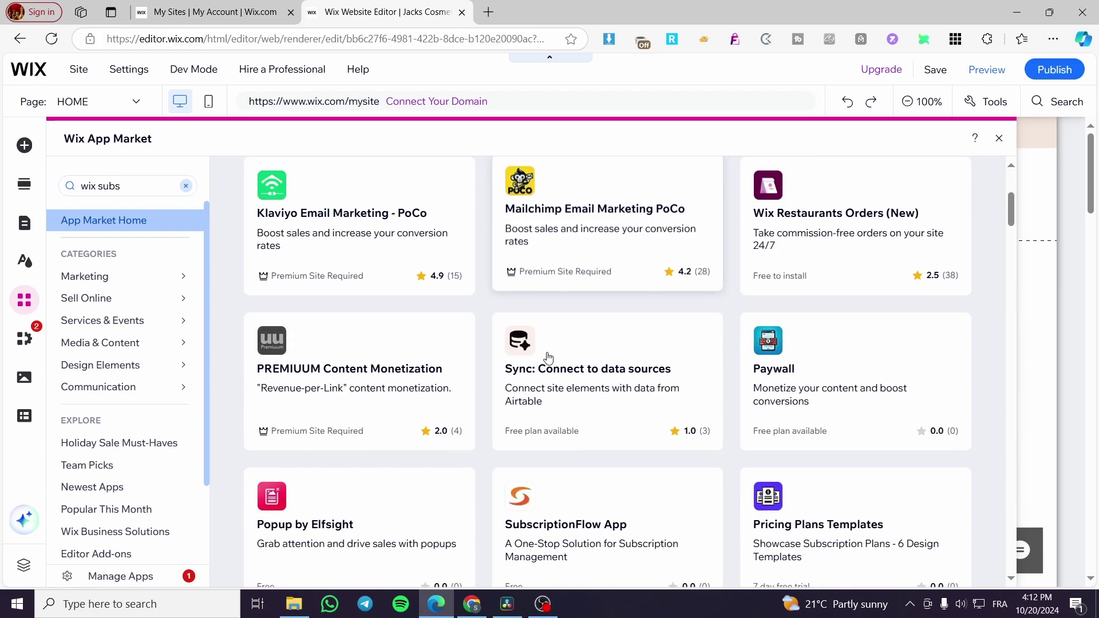
Search the App Market again for subscription apps and add Wix Pricing Plans to the site
{"action": "left_click", "coordinate": [141, 182]}
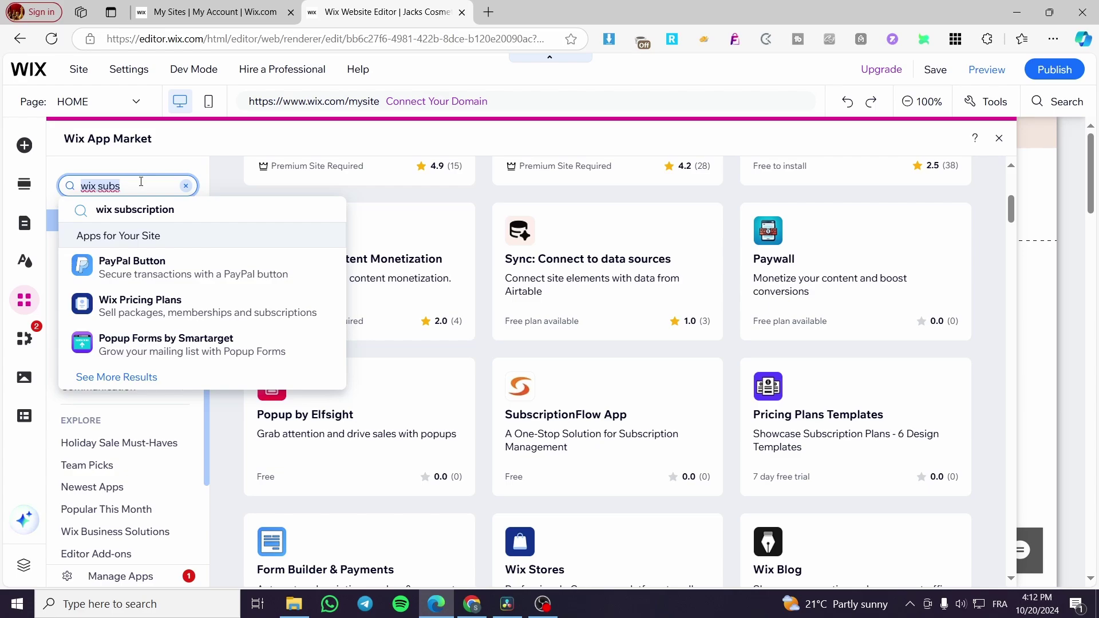
{"action": "left_click", "coordinate": [139, 212]}
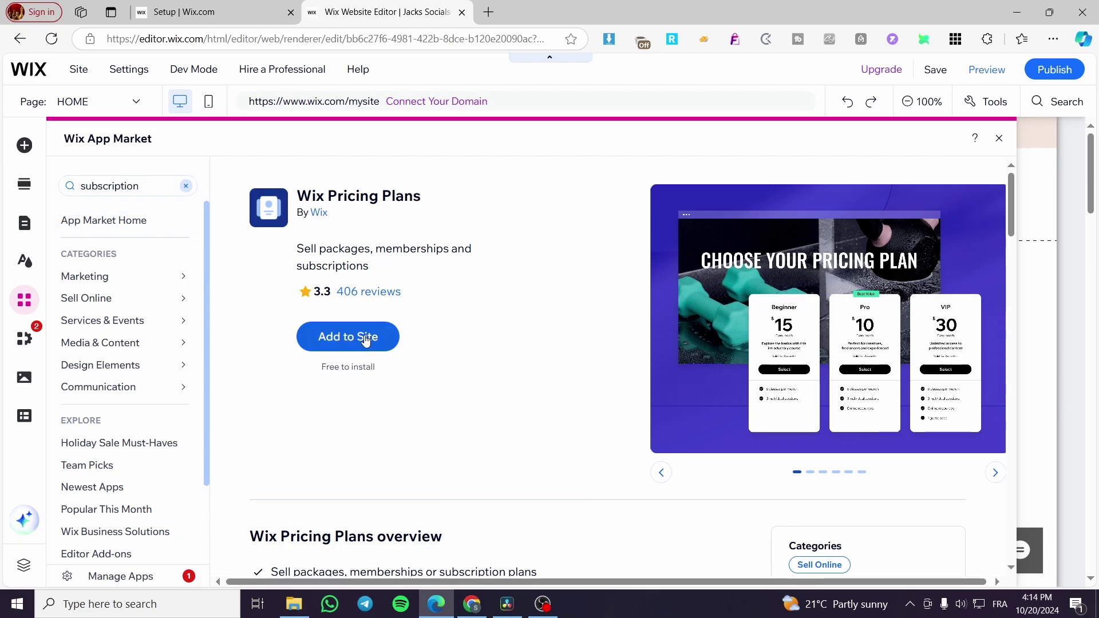
{"action": "left_click", "coordinate": [341, 338]}
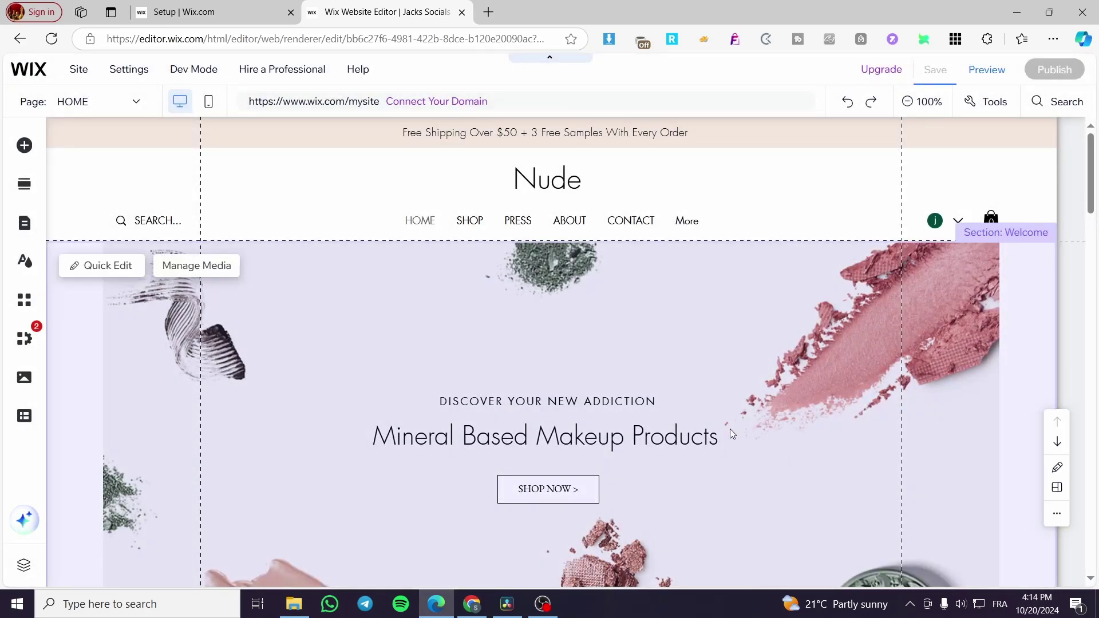
Look over the home page, the site's Pricing Plans pages and the sample plans on the Plans & Pricing page
{"action": "scroll", "coordinate": [498, 410], "scroll_direction": "down", "scroll_amount": 10}
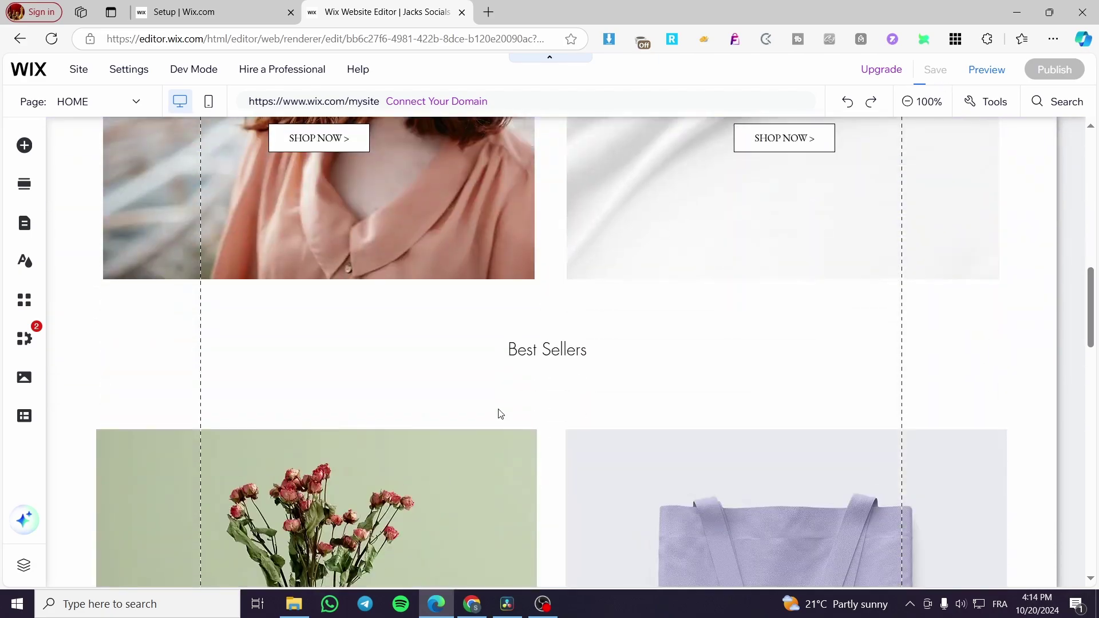
{"action": "scroll", "coordinate": [500, 413], "scroll_direction": "down", "scroll_amount": 15}
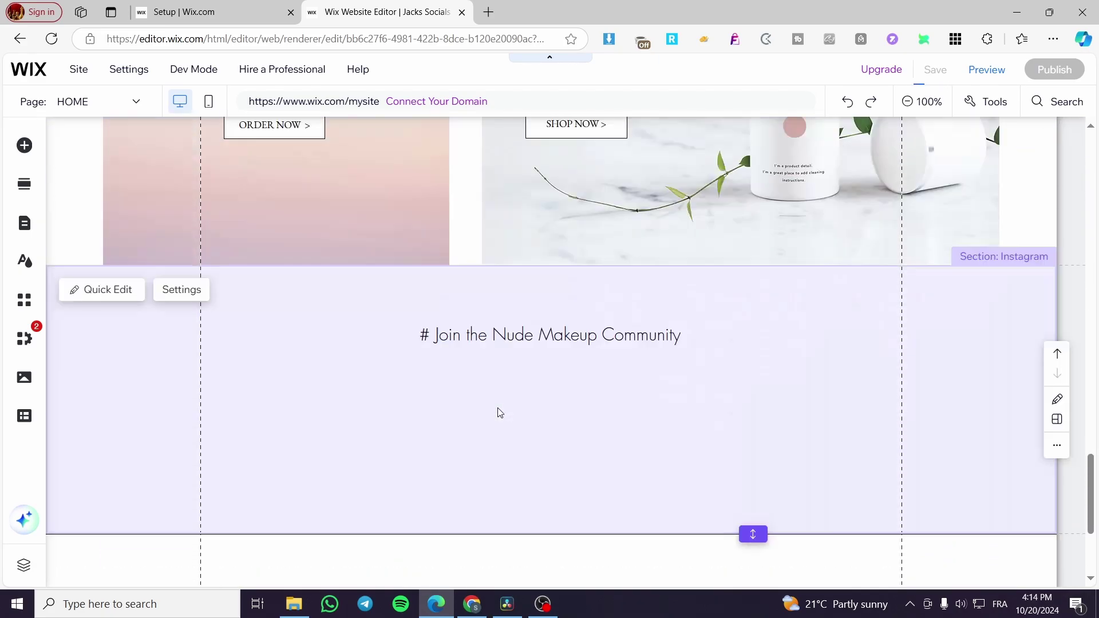
{"action": "scroll", "coordinate": [500, 410], "scroll_direction": "up", "scroll_amount": 3}
{"action": "scroll", "coordinate": [572, 376], "scroll_direction": "up", "scroll_amount": 20}
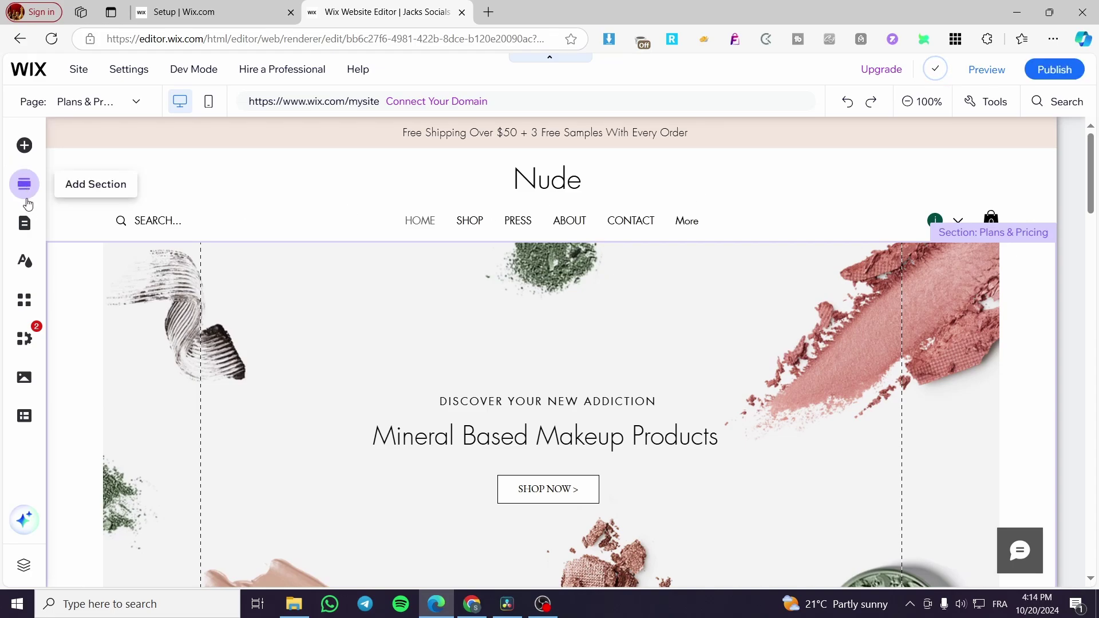
{"action": "left_click", "coordinate": [26, 222]}
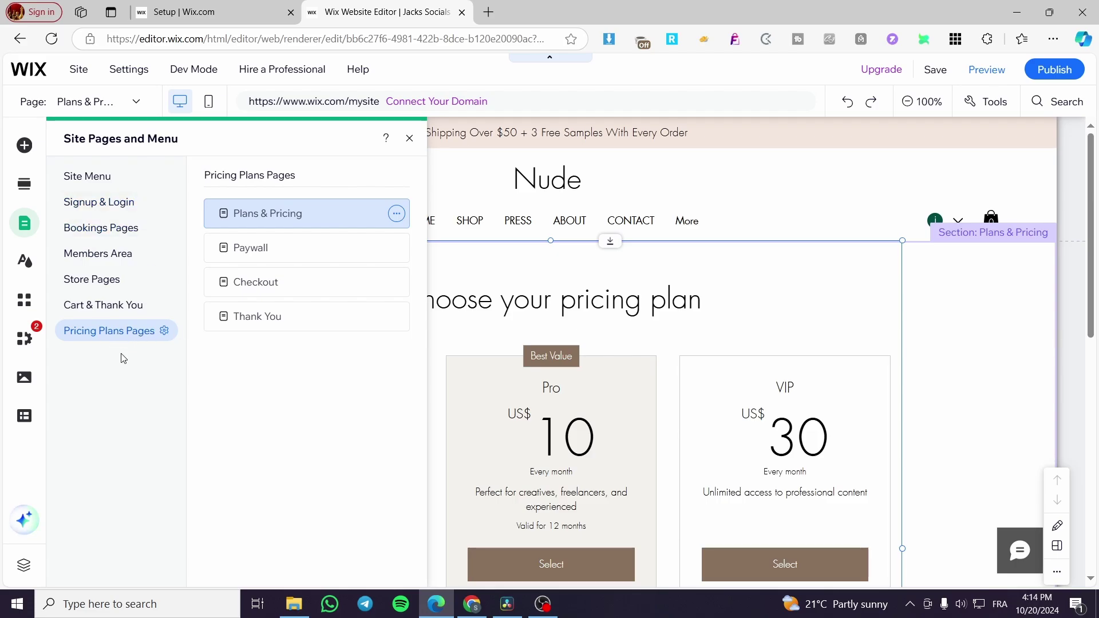
{"action": "left_click", "coordinate": [409, 139]}
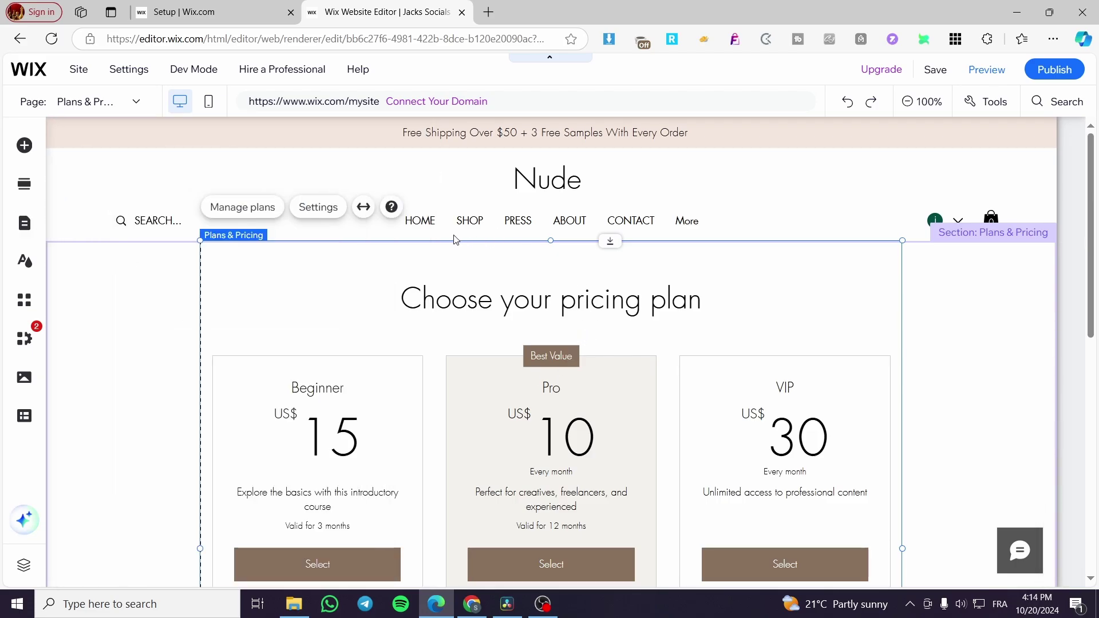
{"action": "scroll", "coordinate": [698, 333], "scroll_direction": "down", "scroll_amount": 3}
{"action": "scroll", "coordinate": [449, 348], "scroll_direction": "down", "scroll_amount": 4}
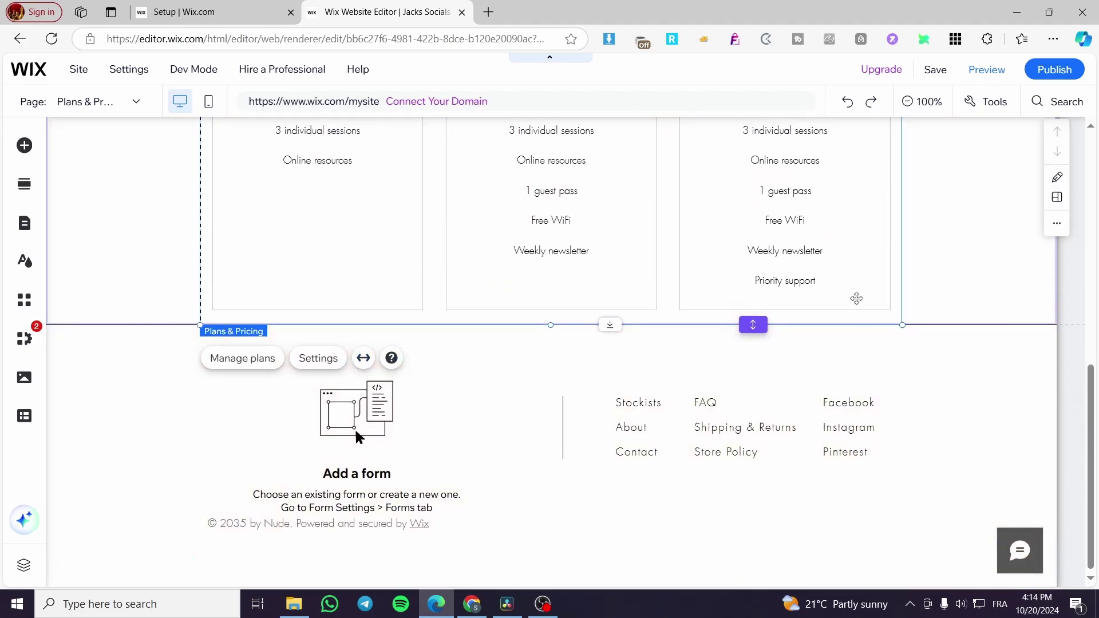
{"action": "scroll", "coordinate": [653, 367], "scroll_direction": "up", "scroll_amount": 7}
{"action": "left_click", "coordinate": [801, 373]}
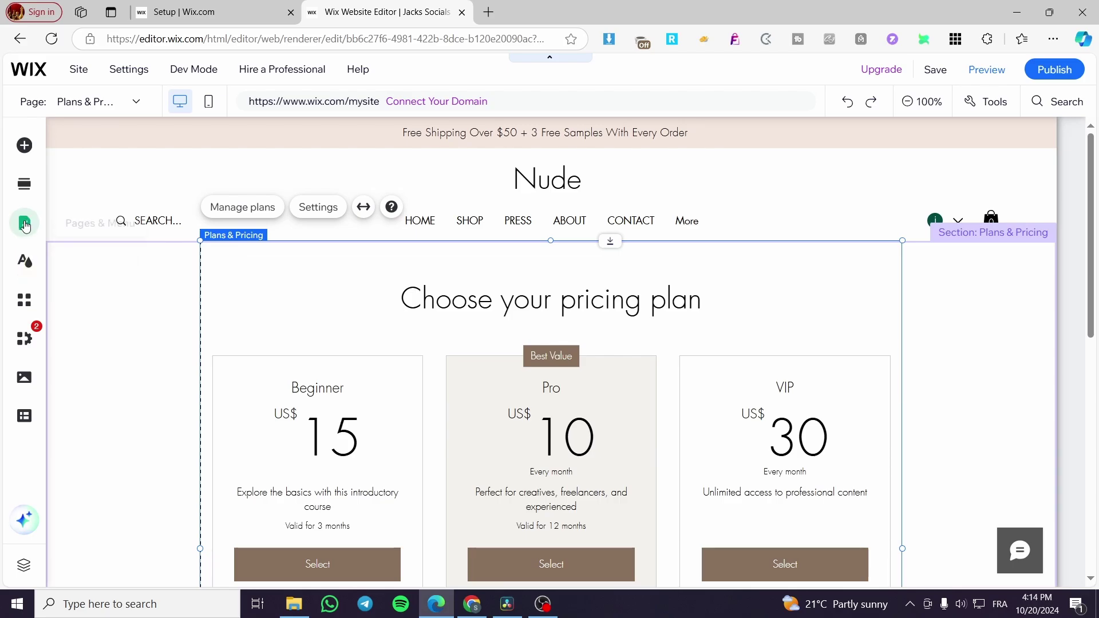
Select the Plans & Pricing element, open its plan management and start setting up pricing plans
{"action": "left_click", "coordinate": [478, 319]}
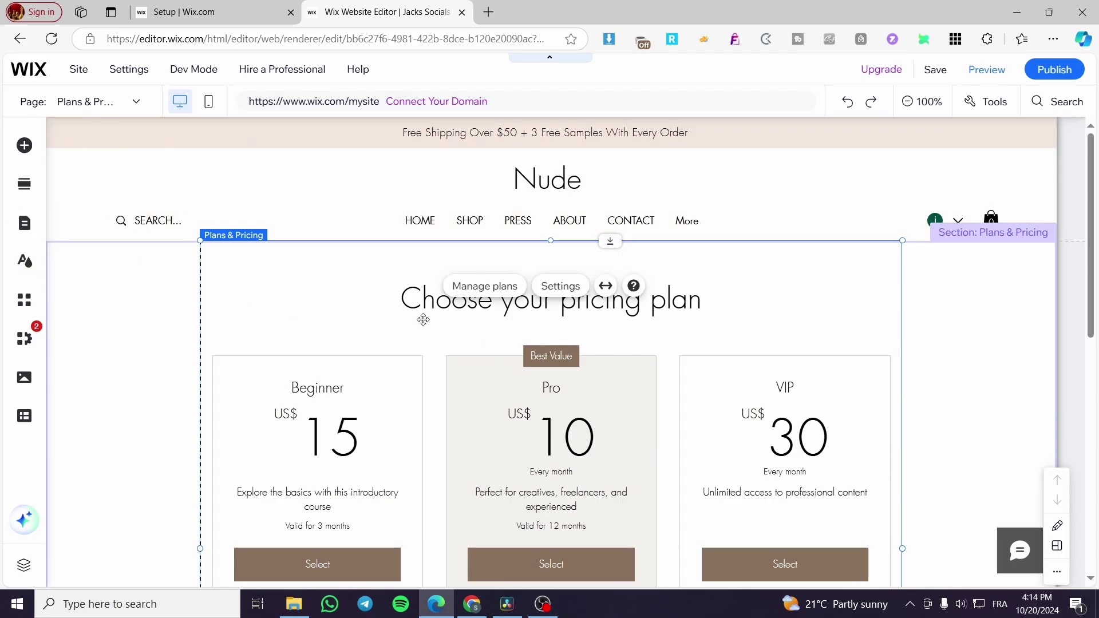
{"action": "left_click", "coordinate": [131, 338]}
{"action": "left_click", "coordinate": [316, 326]}
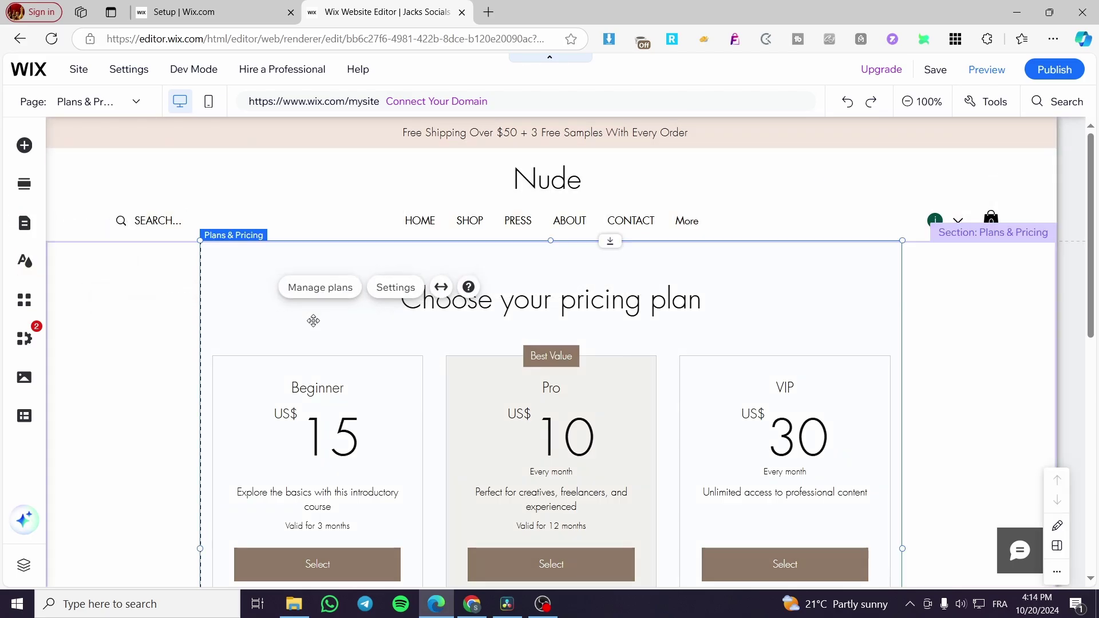
{"action": "left_click", "coordinate": [317, 288]}
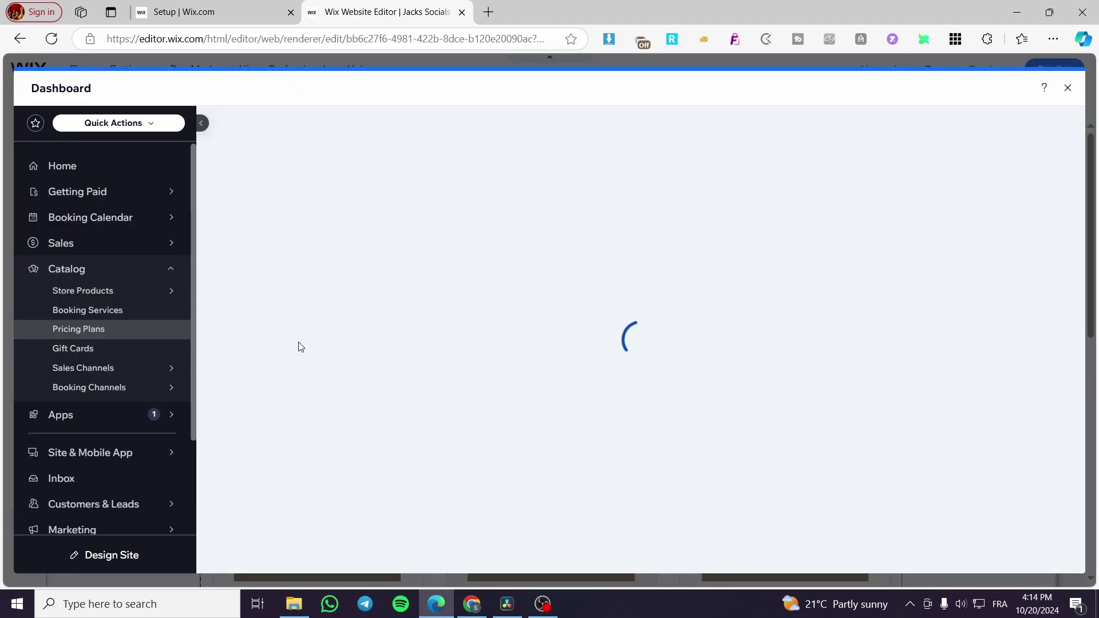
{"action": "mouse_move", "coordinate": [127, 366]}
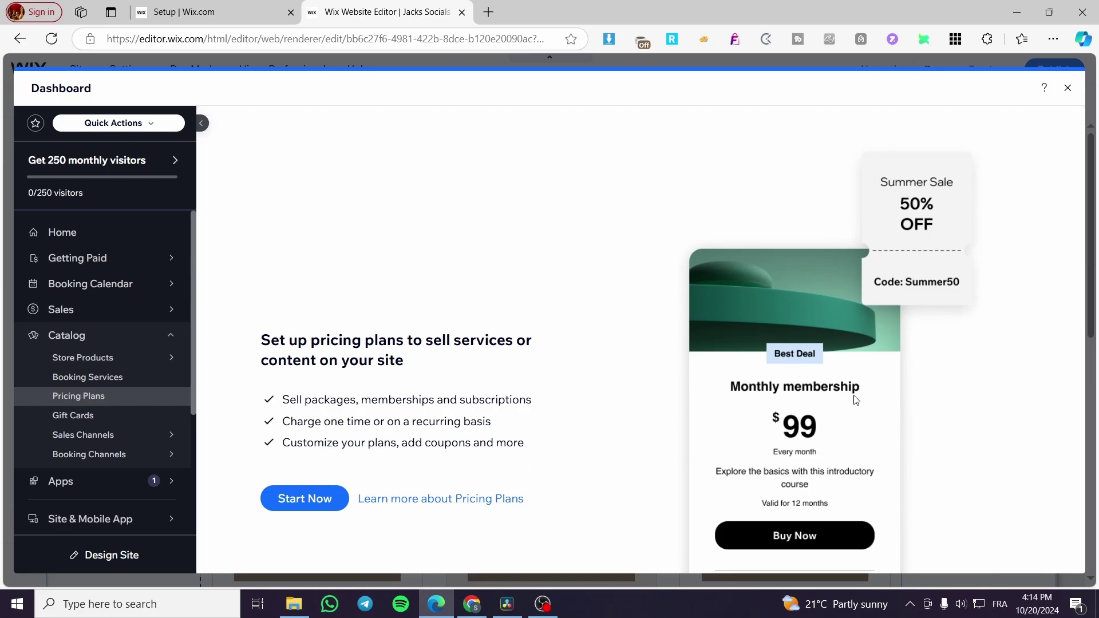
{"action": "left_click", "coordinate": [300, 498]}
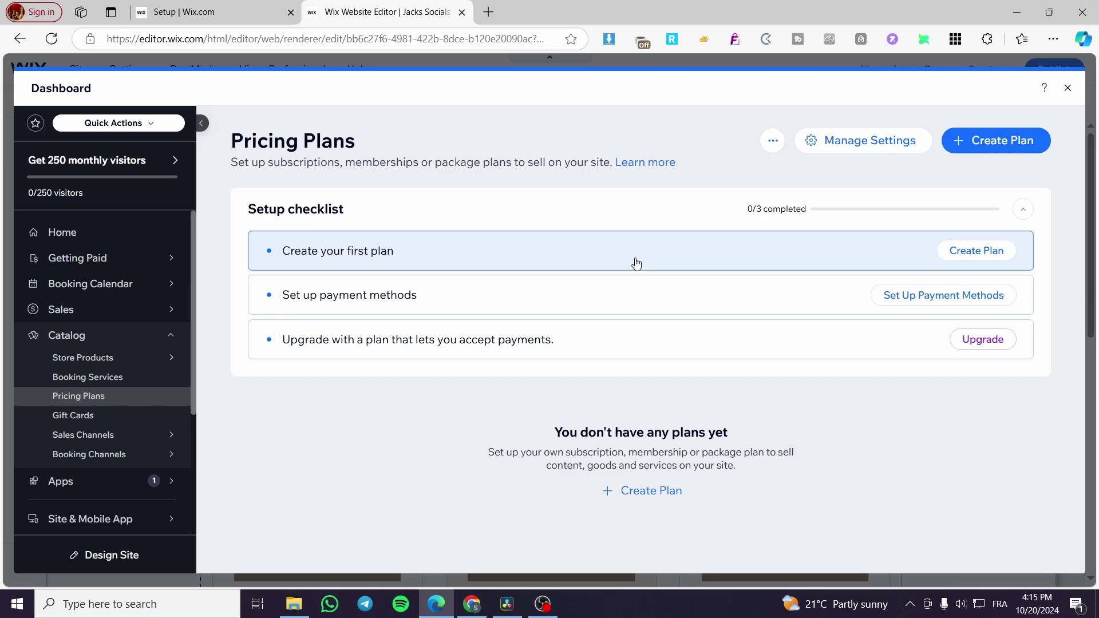
Start creating the first pricing plan and look through its info, pricing and subscription settings
{"action": "left_click", "coordinate": [998, 257]}
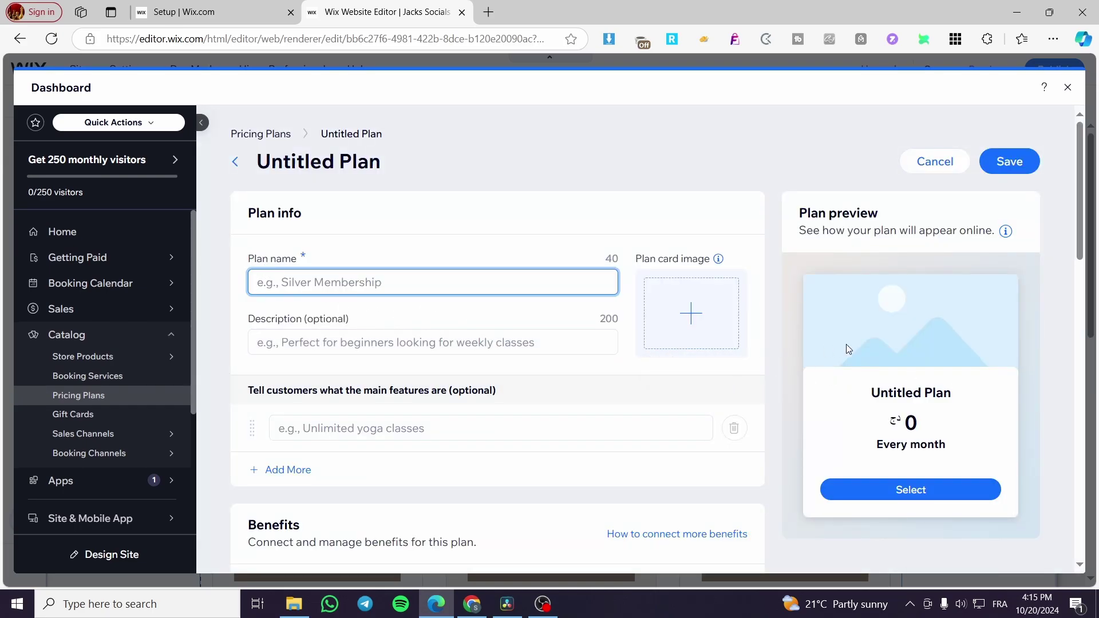
{"action": "scroll", "coordinate": [708, 361], "scroll_direction": "down", "scroll_amount": 10}
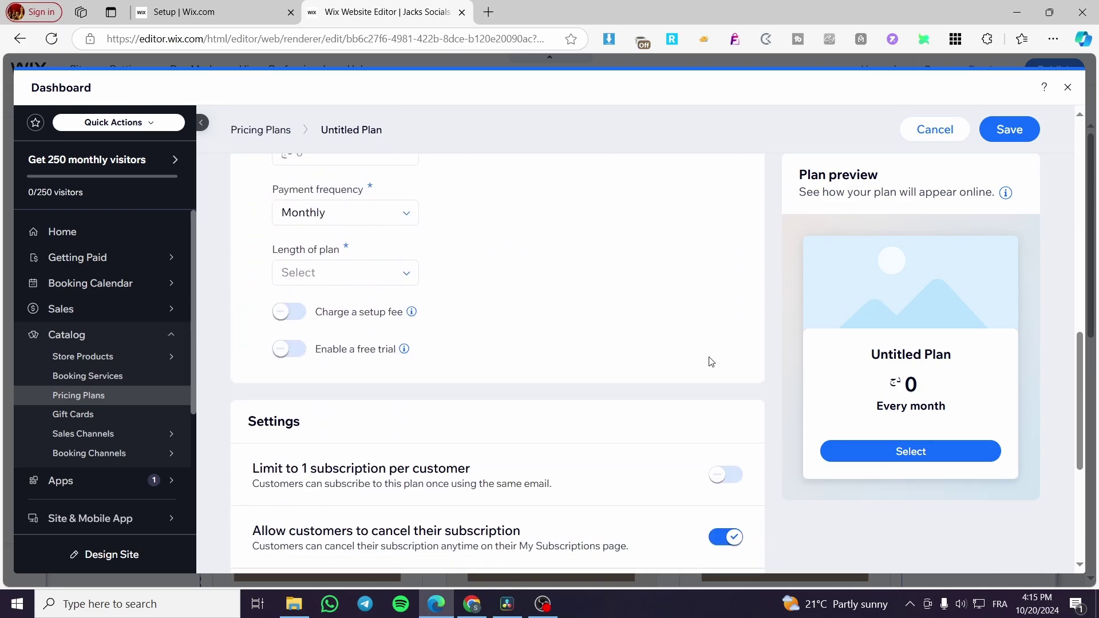
{"action": "scroll", "coordinate": [710, 361], "scroll_direction": "up", "scroll_amount": 7}
{"action": "scroll", "coordinate": [616, 373], "scroll_direction": "down", "scroll_amount": 7}
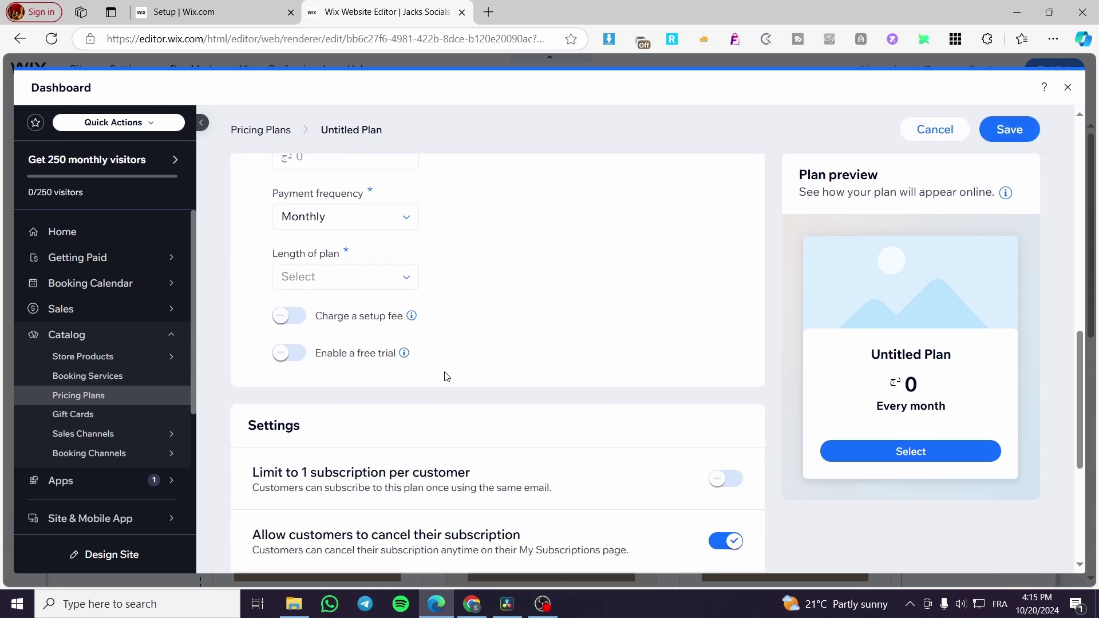
Try limiting the plan to one subscription per customer and switch the limit off again
{"action": "scroll", "coordinate": [447, 377], "scroll_direction": "down", "scroll_amount": 3}
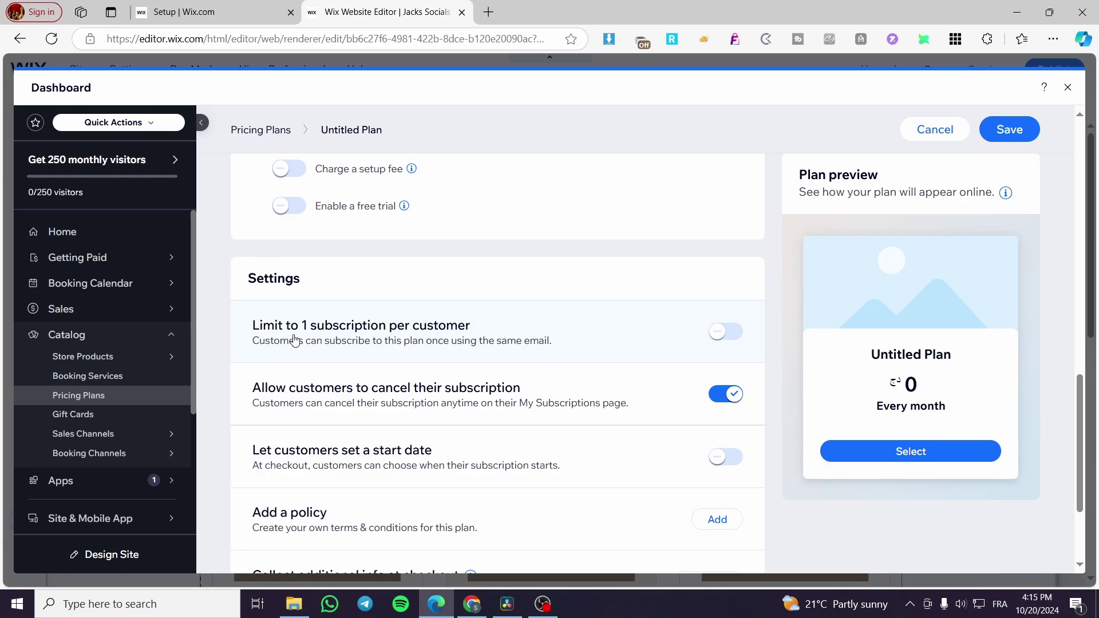
{"action": "left_click", "coordinate": [719, 340]}
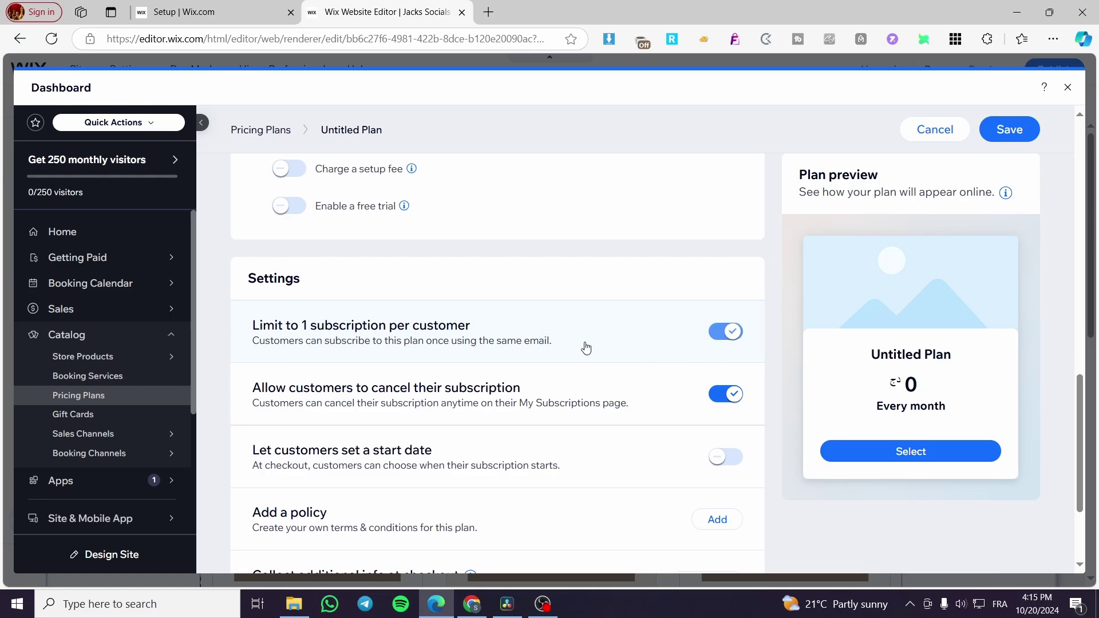
{"action": "left_click", "coordinate": [730, 336]}
Name the plan Basic and fill its description with the saved text beginning "A member area for jacks members"
{"action": "scroll", "coordinate": [427, 361], "scroll_direction": "up", "scroll_amount": 10}
{"action": "scroll", "coordinate": [427, 361], "scroll_direction": "up", "scroll_amount": 4}
{"action": "left_click", "coordinate": [334, 284]}
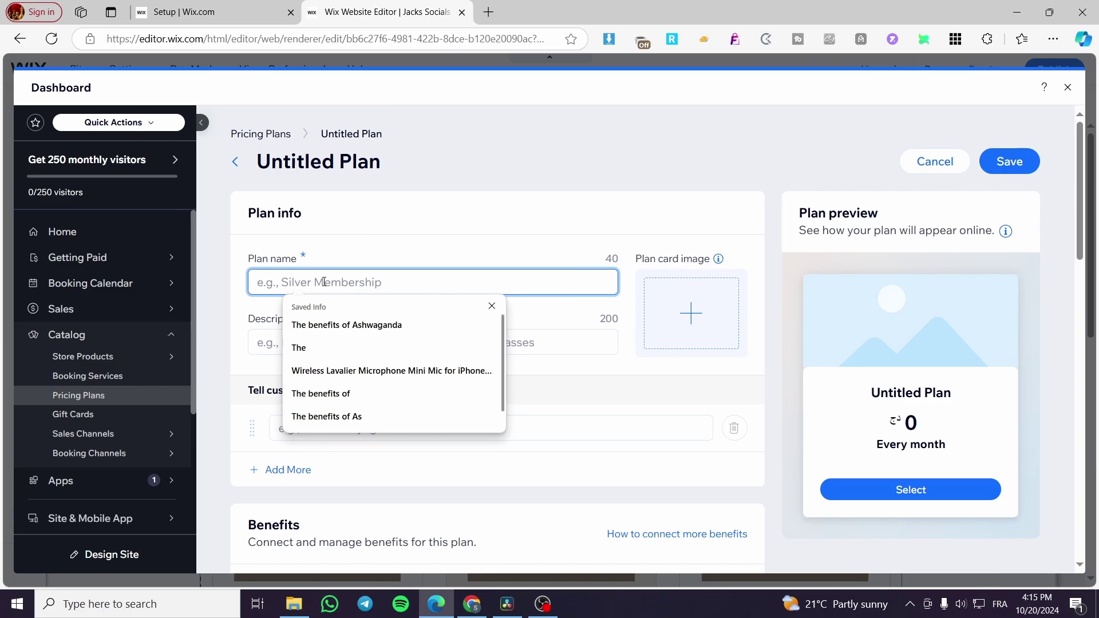
{"action": "type", "text": "Nasi"}
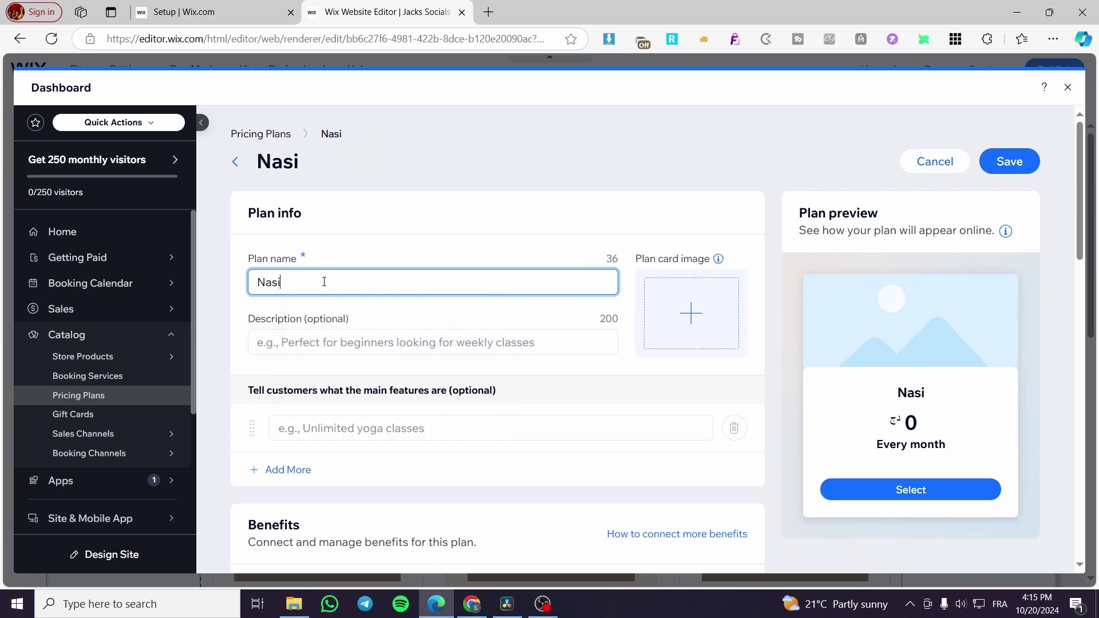
{"action": "key", "text": "BackSpace"}
{"action": "key", "text": "BackSpace"}
{"action": "key", "text": "BackSpace"}
{"action": "key", "text": "BackSpace"}
{"action": "type", "text": "ba"}
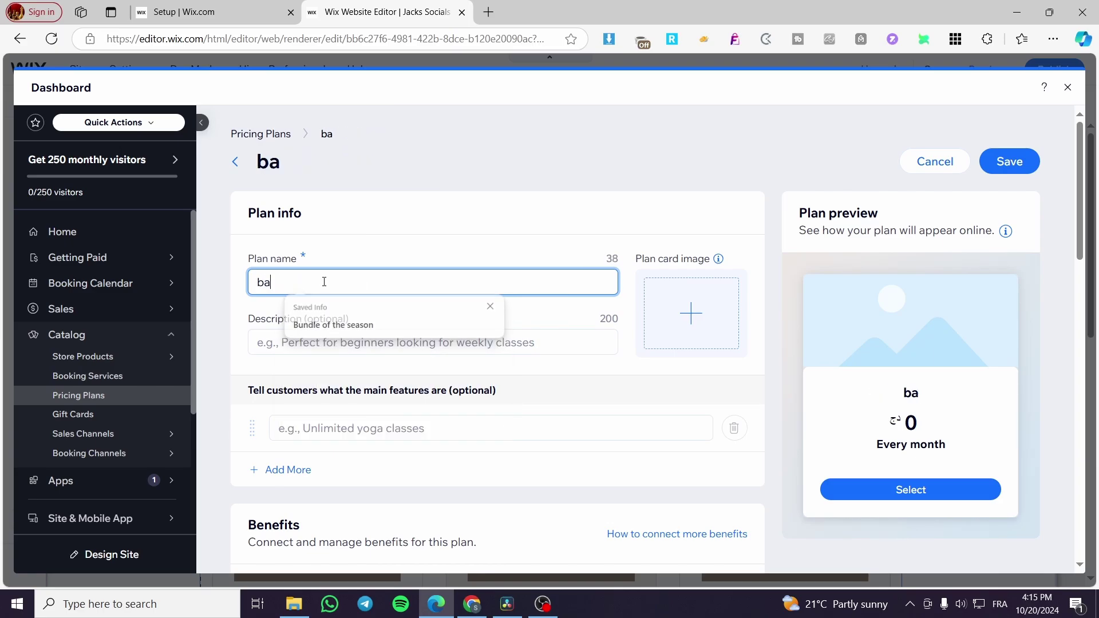
{"action": "type", "text": "sic"}
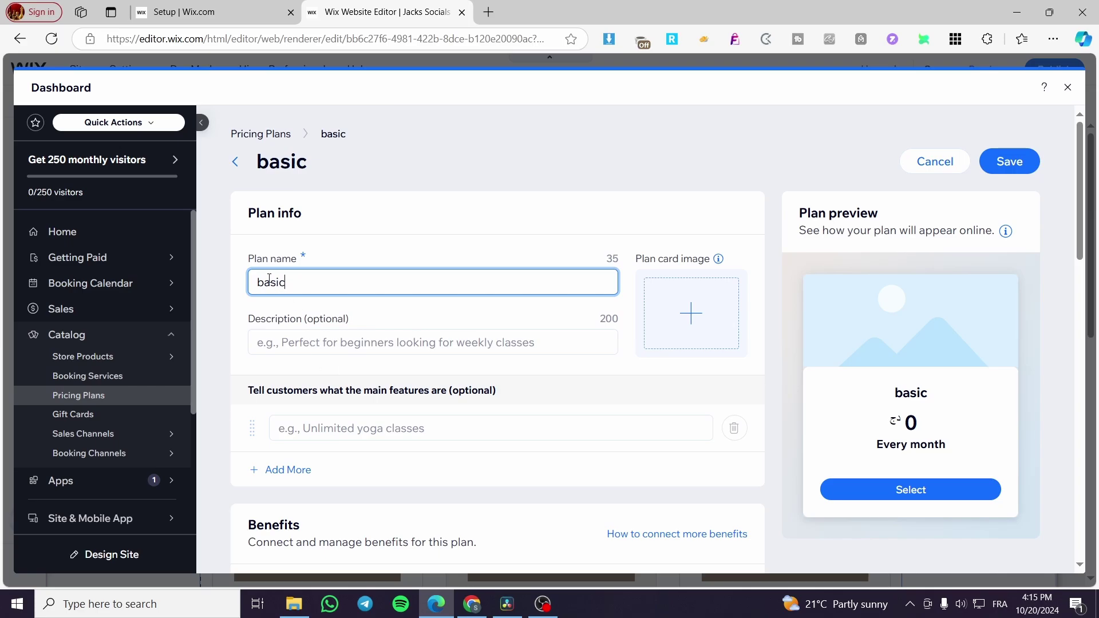
{"action": "type", "text": "B"}
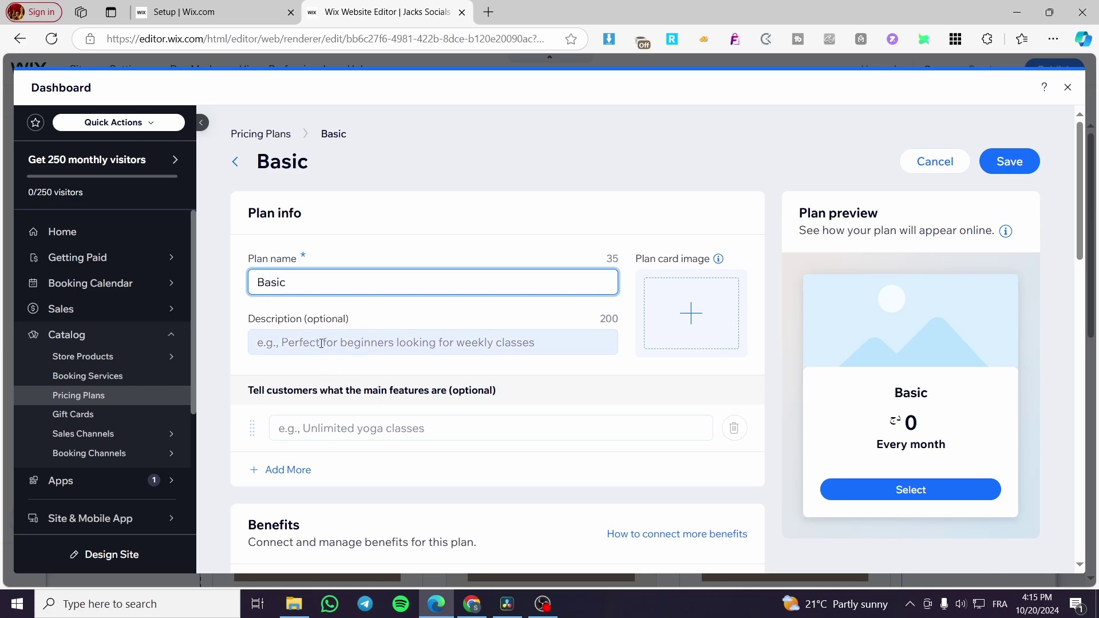
{"action": "left_click", "coordinate": [322, 343]}
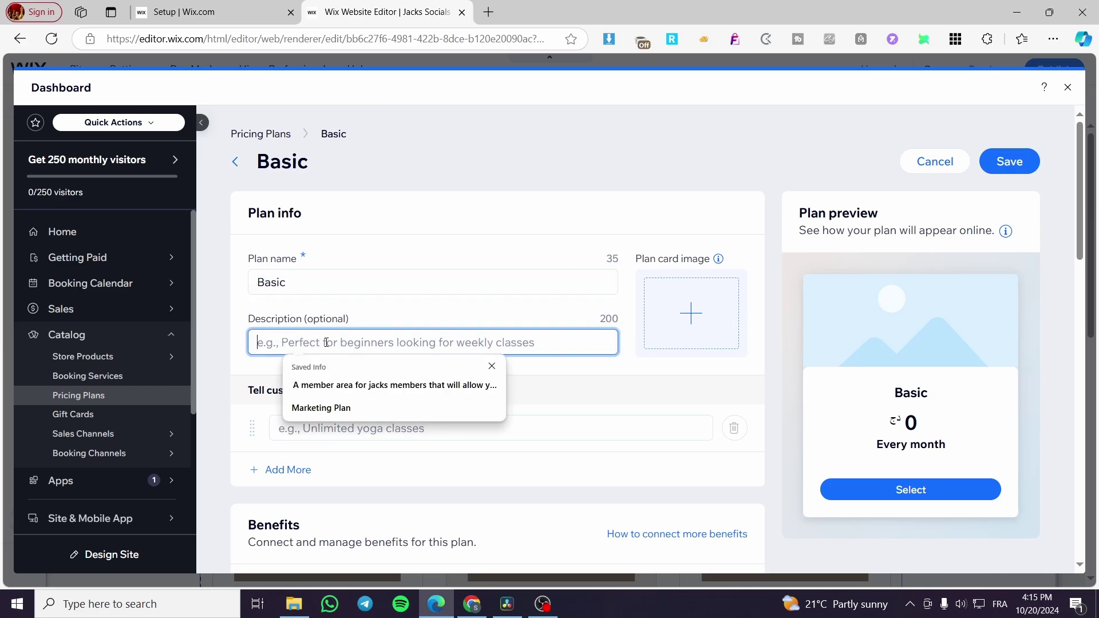
{"action": "left_click", "coordinate": [358, 385]}
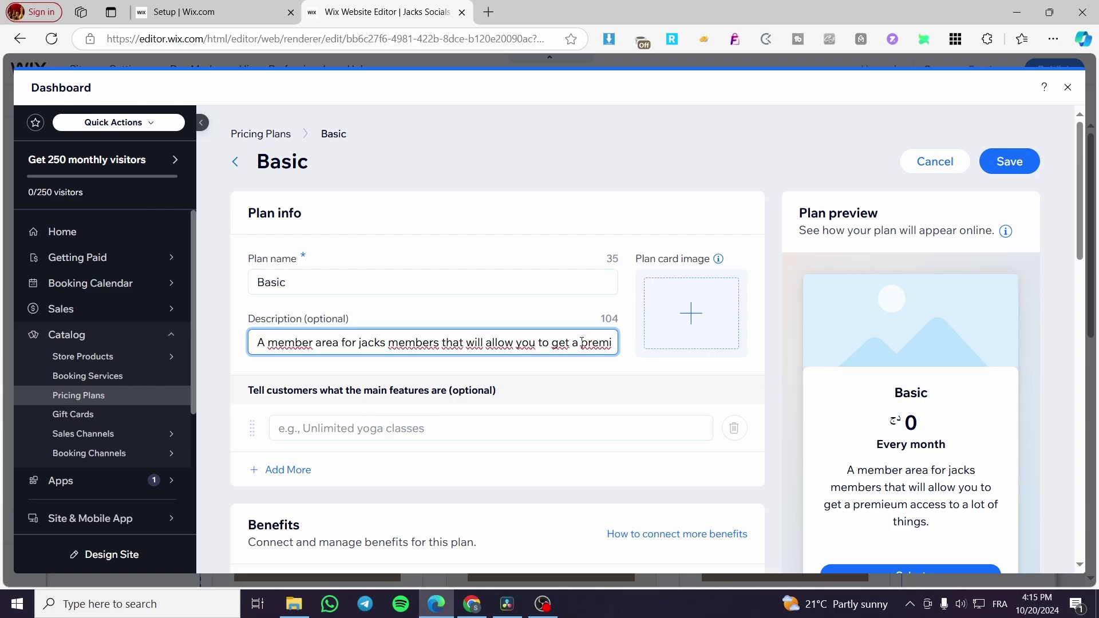
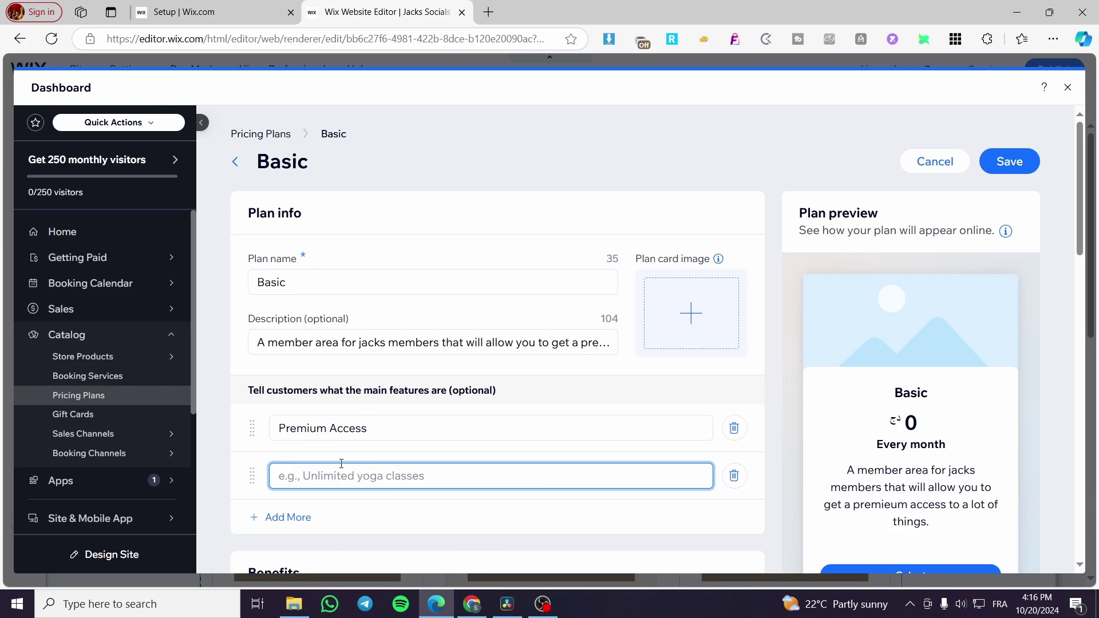
Add Exclusive Products and Limited Time Products to the plan's main features
{"action": "type", "text": "Exc"}
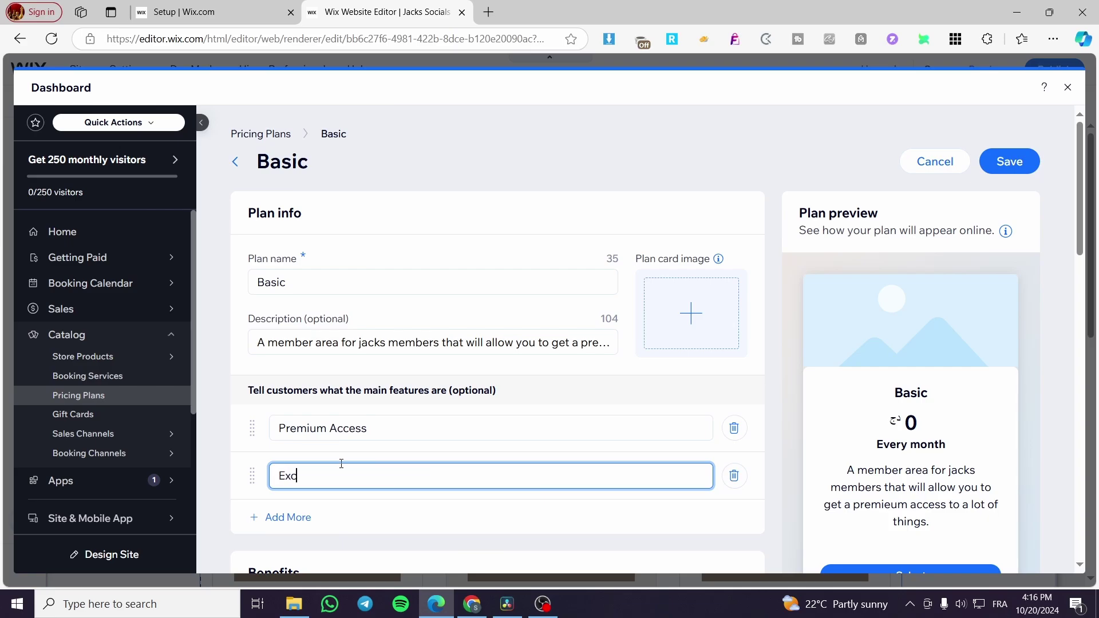
{"action": "type", "text": "lusive Products"}
{"action": "left_click", "coordinate": [321, 518]}
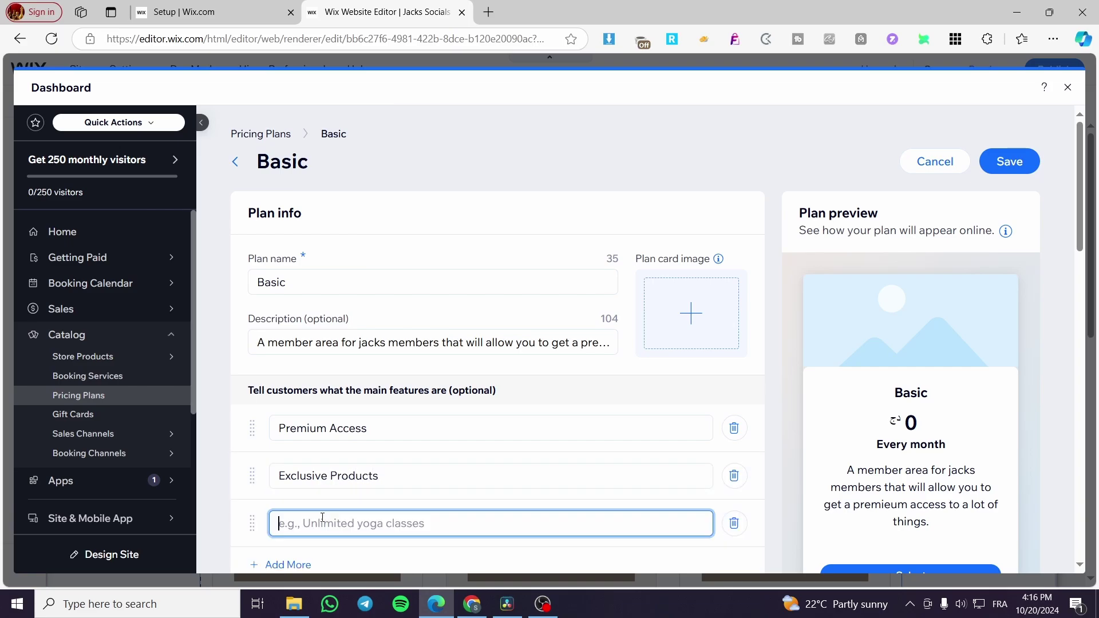
{"action": "type", "text": "Limited Time Products"}
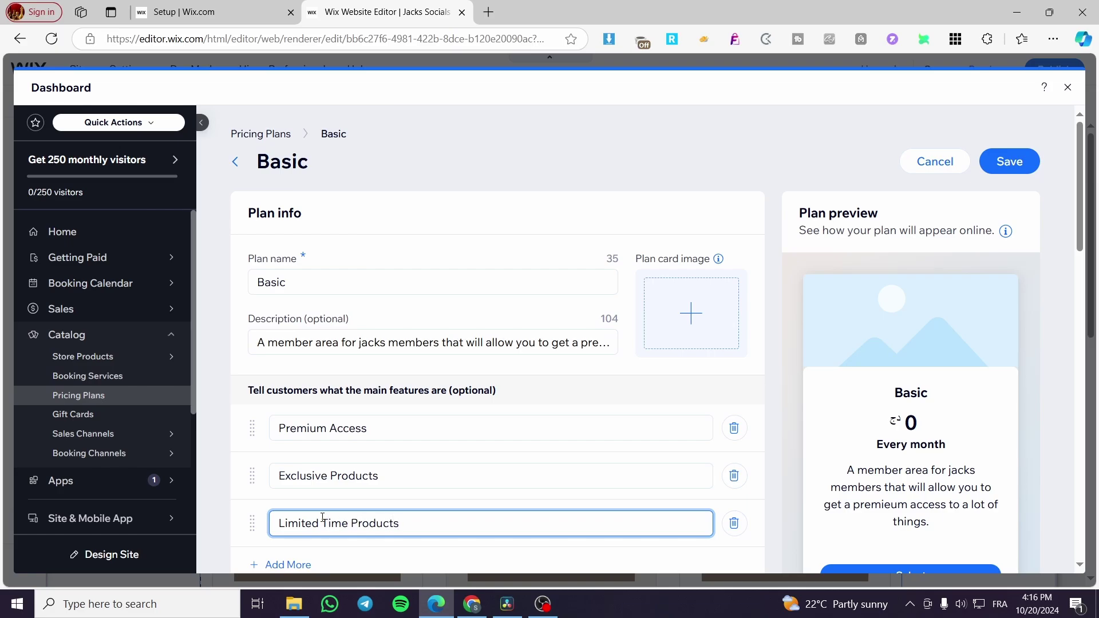
Set the plan's recurring price to 39.99 and its length to Until canceled, leaving the payment frequency monthly
{"action": "scroll", "coordinate": [400, 514], "scroll_direction": "down", "scroll_amount": 6}
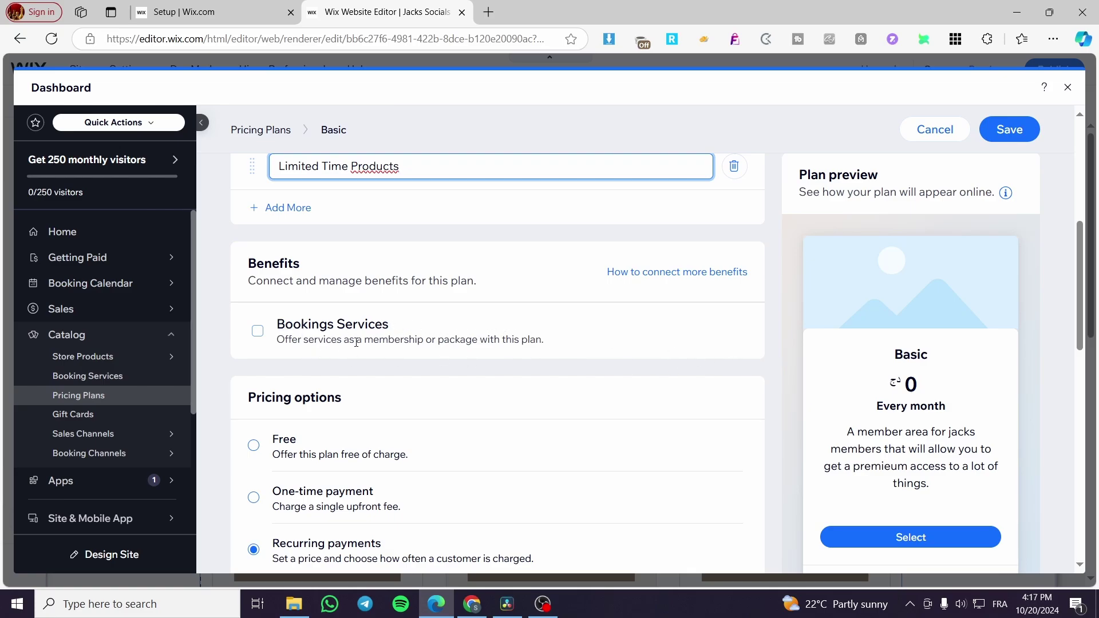
{"action": "scroll", "coordinate": [355, 342], "scroll_direction": "down", "scroll_amount": 3}
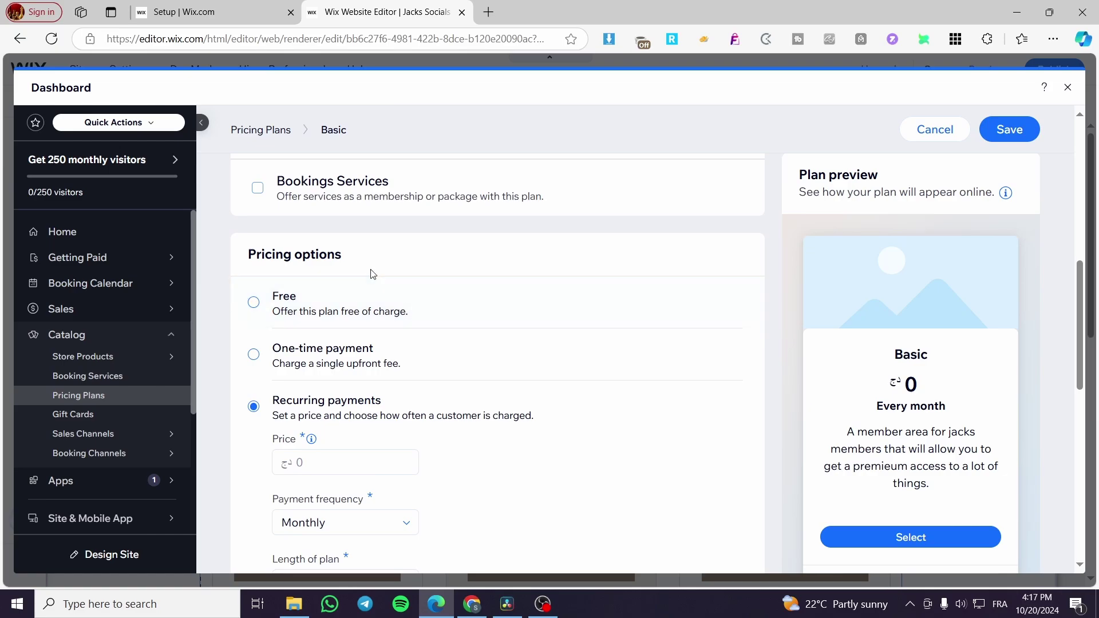
{"action": "left_click", "coordinate": [296, 462]}
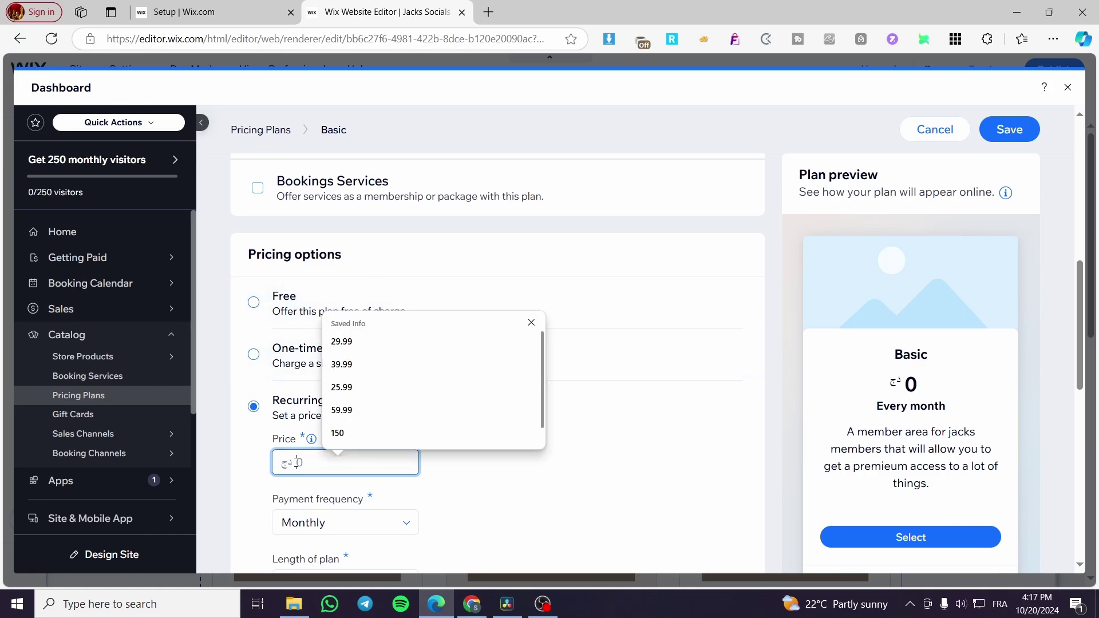
{"action": "type", "text": "39.99"}
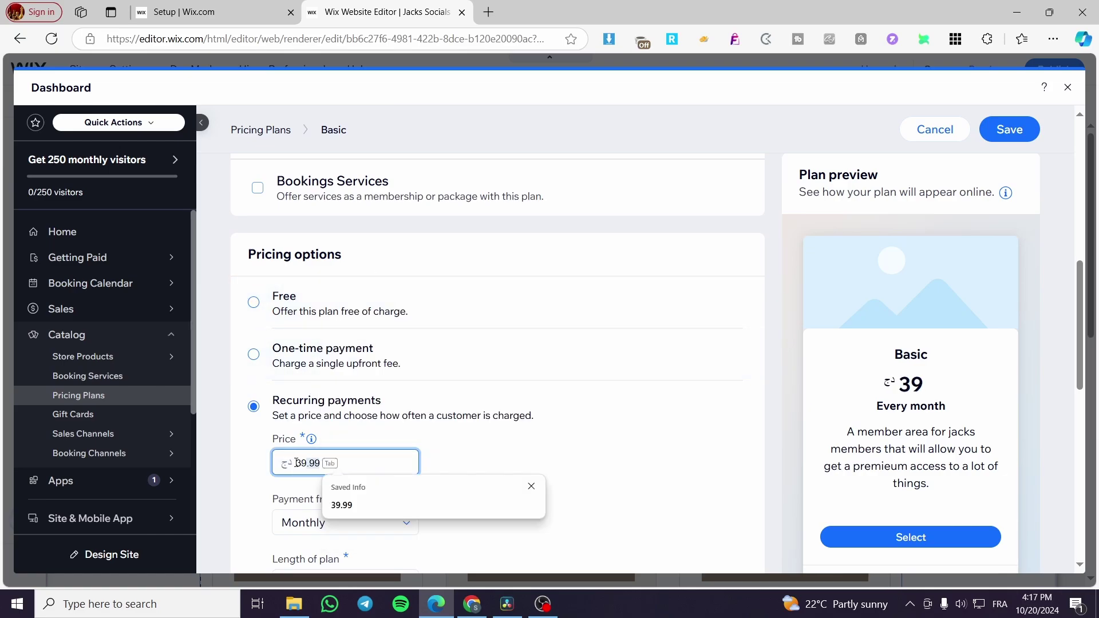
{"action": "left_click", "coordinate": [535, 469]}
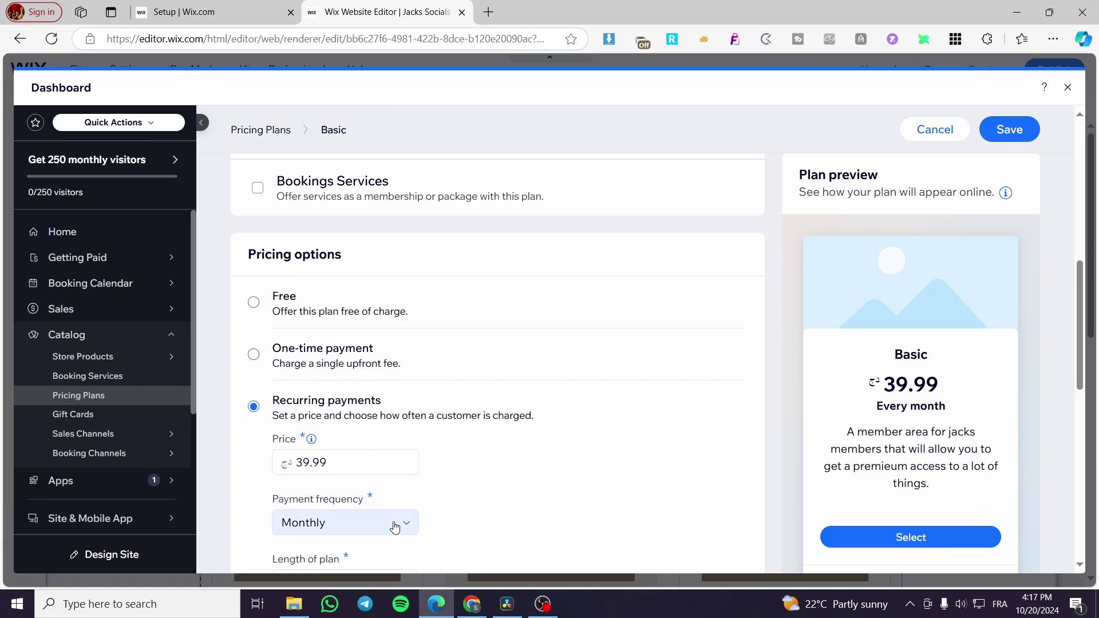
{"action": "scroll", "coordinate": [392, 523], "scroll_direction": "down", "scroll_amount": 5}
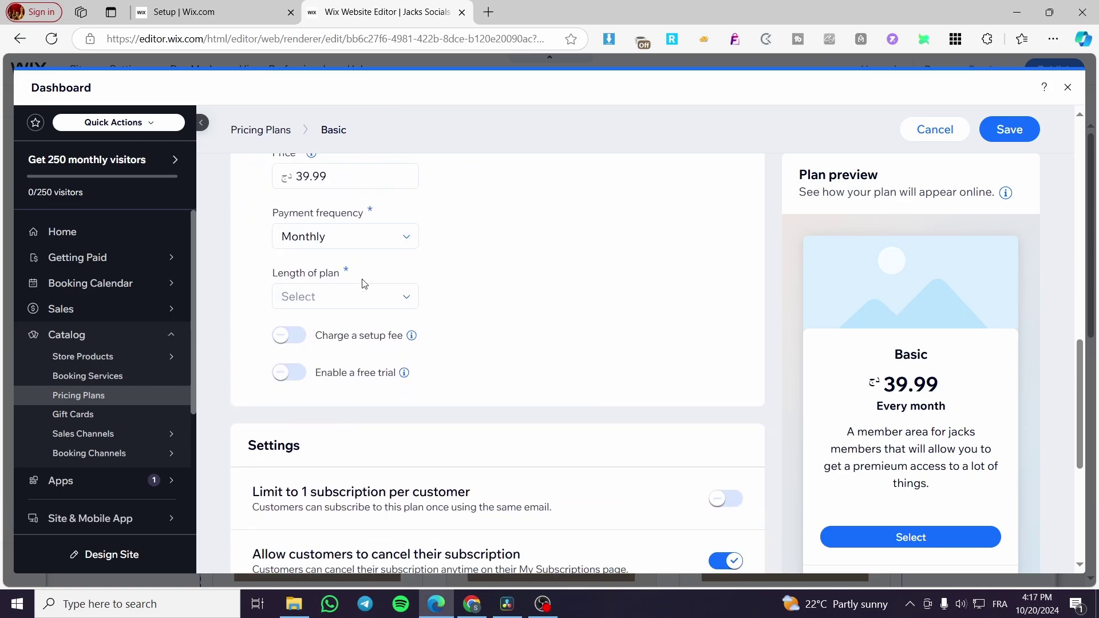
{"action": "left_click", "coordinate": [404, 296]}
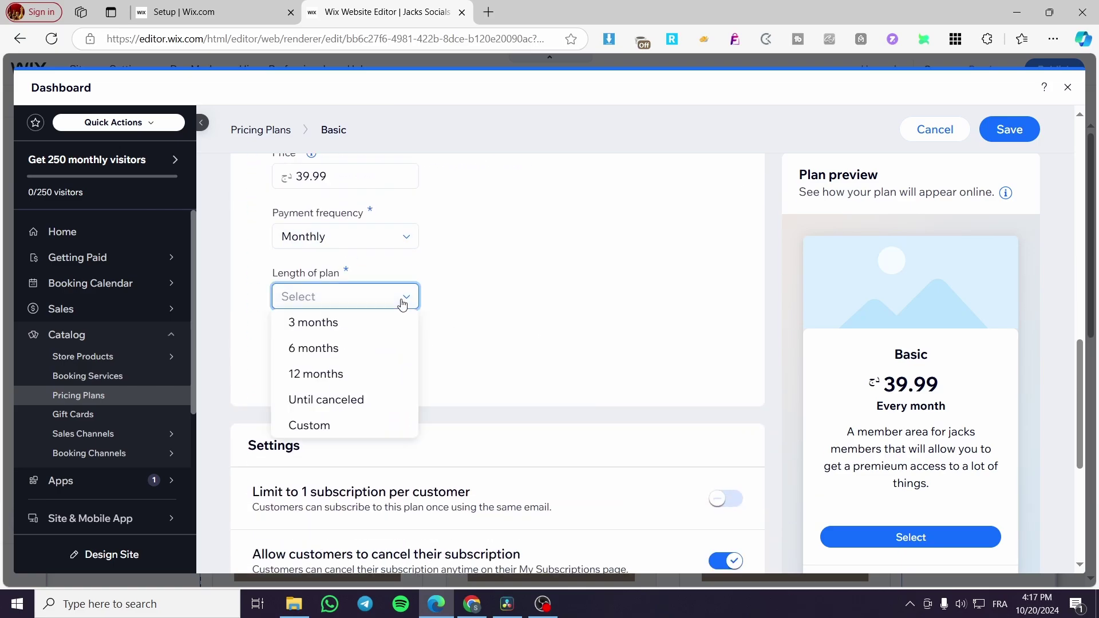
{"action": "left_click", "coordinate": [373, 410]}
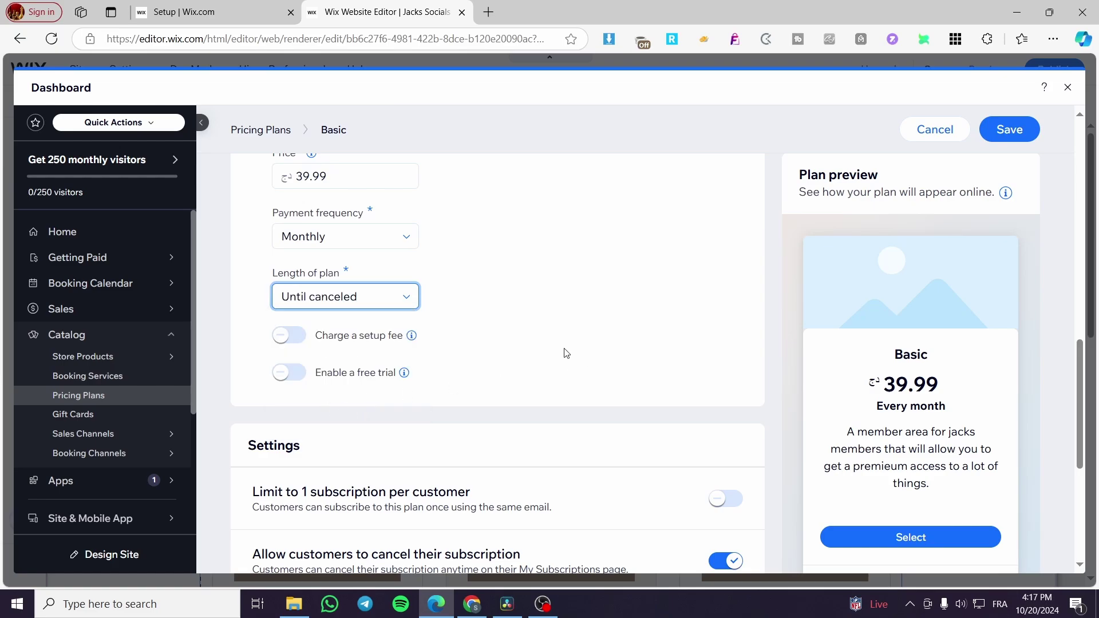
Try enabling a free trial for the plan and switch it off again
{"action": "scroll", "coordinate": [452, 343], "scroll_direction": "down", "scroll_amount": 3}
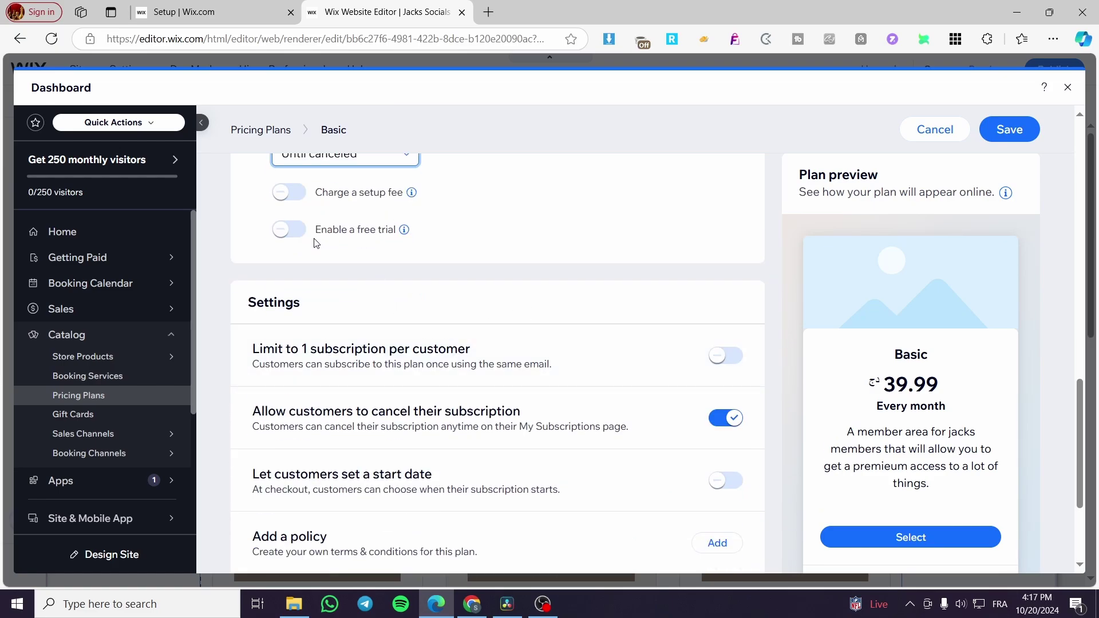
{"action": "left_click", "coordinate": [290, 230]}
{"action": "left_click", "coordinate": [290, 231]}
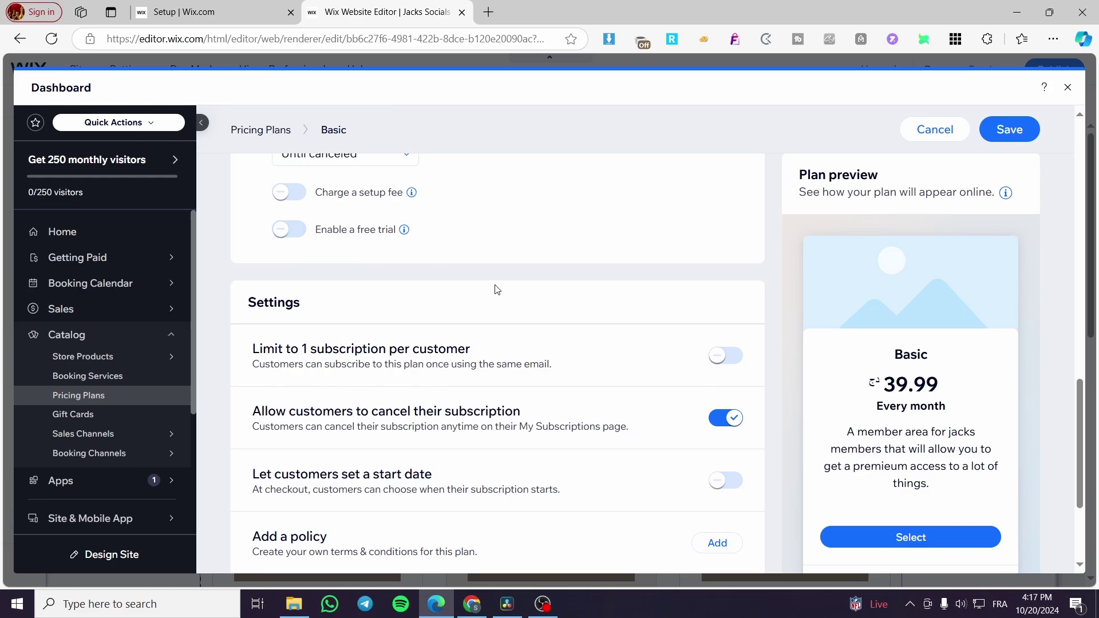
{"action": "scroll", "coordinate": [393, 400], "scroll_direction": "down", "scroll_amount": 1}
Add the floating golden fabric picture from Media from Wix as the plan card image
{"action": "scroll", "coordinate": [408, 375], "scroll_direction": "up", "scroll_amount": 10}
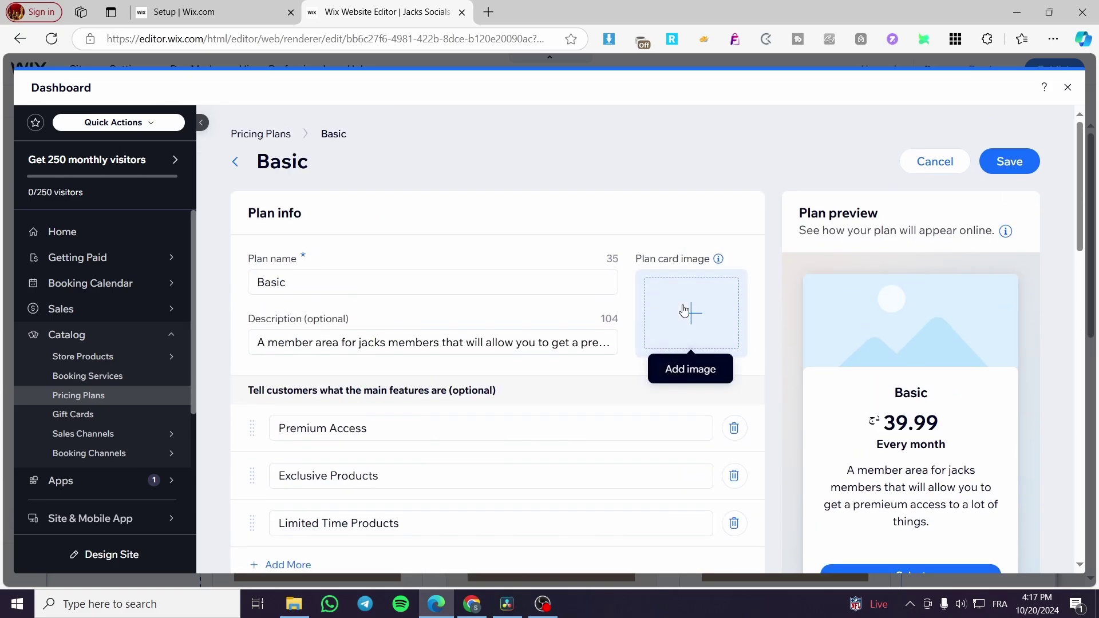
{"action": "left_click", "coordinate": [684, 306]}
{"action": "left_click", "coordinate": [681, 379]}
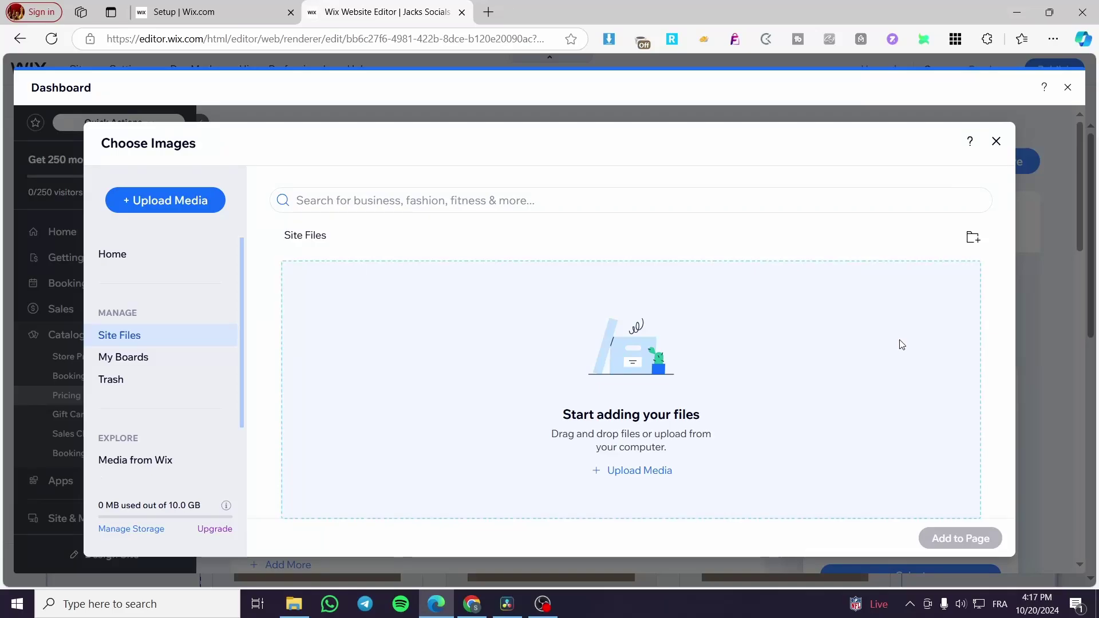
{"action": "left_click", "coordinate": [135, 459]}
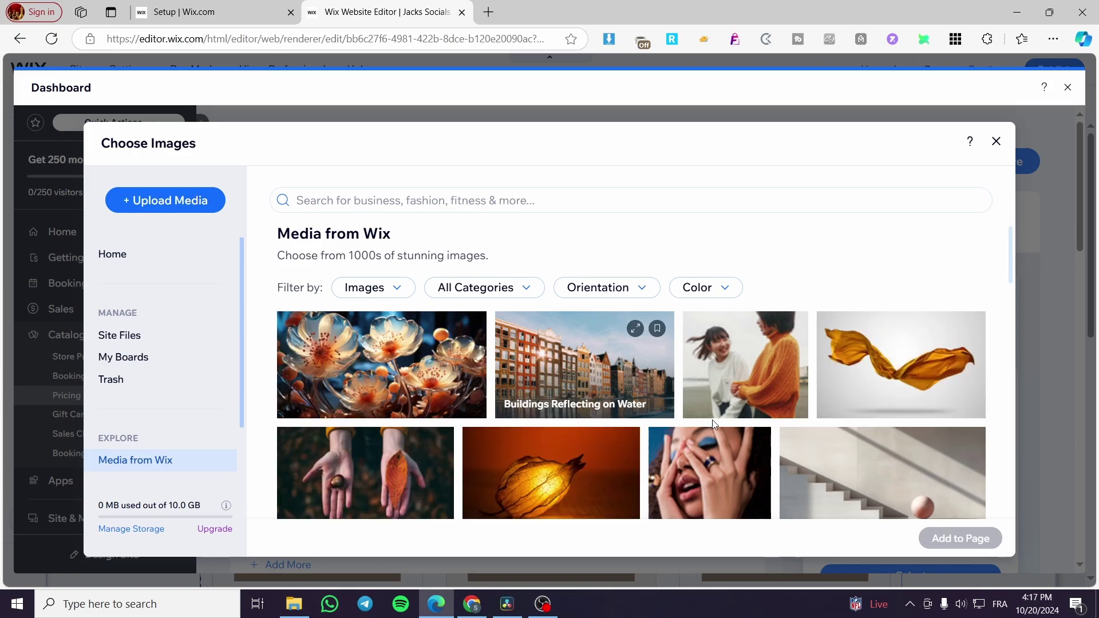
{"action": "left_click", "coordinate": [901, 366]}
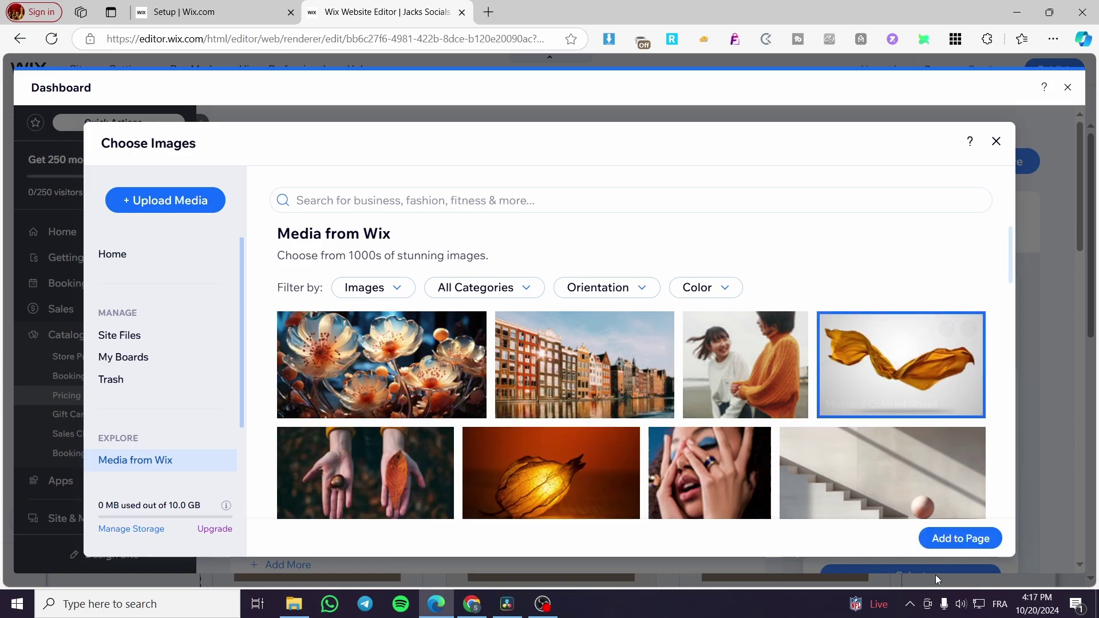
{"action": "left_click", "coordinate": [962, 541]}
Check the remaining settings and preview, save the Basic plan and return to the Plans & Pricing page in the editor
{"action": "scroll", "coordinate": [562, 451], "scroll_direction": "down", "scroll_amount": 5}
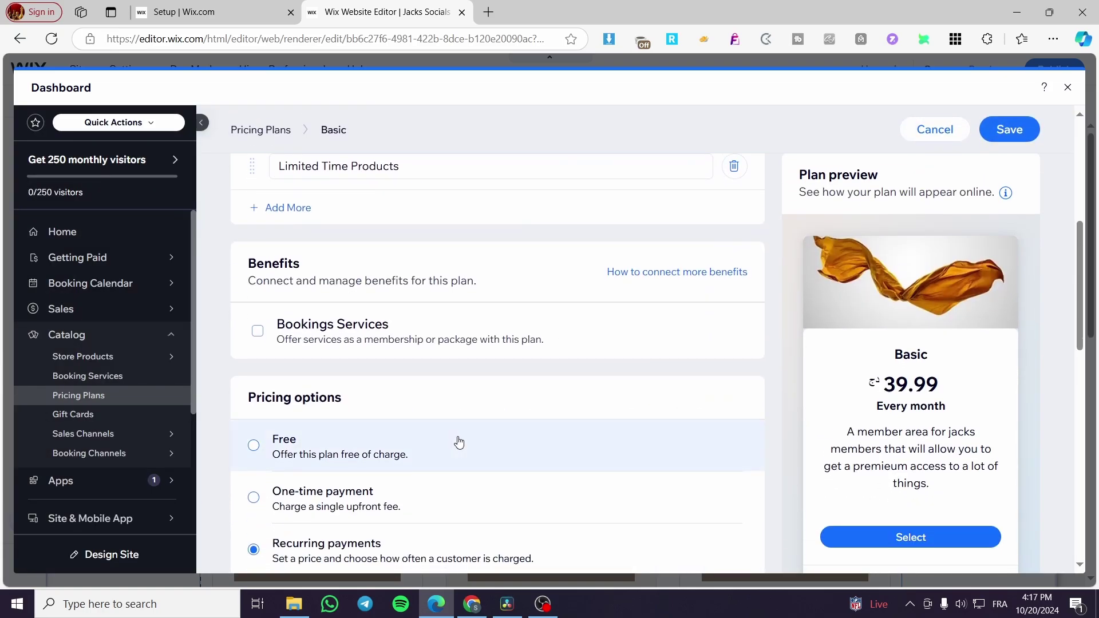
{"action": "scroll", "coordinate": [458, 442], "scroll_direction": "down", "scroll_amount": 10}
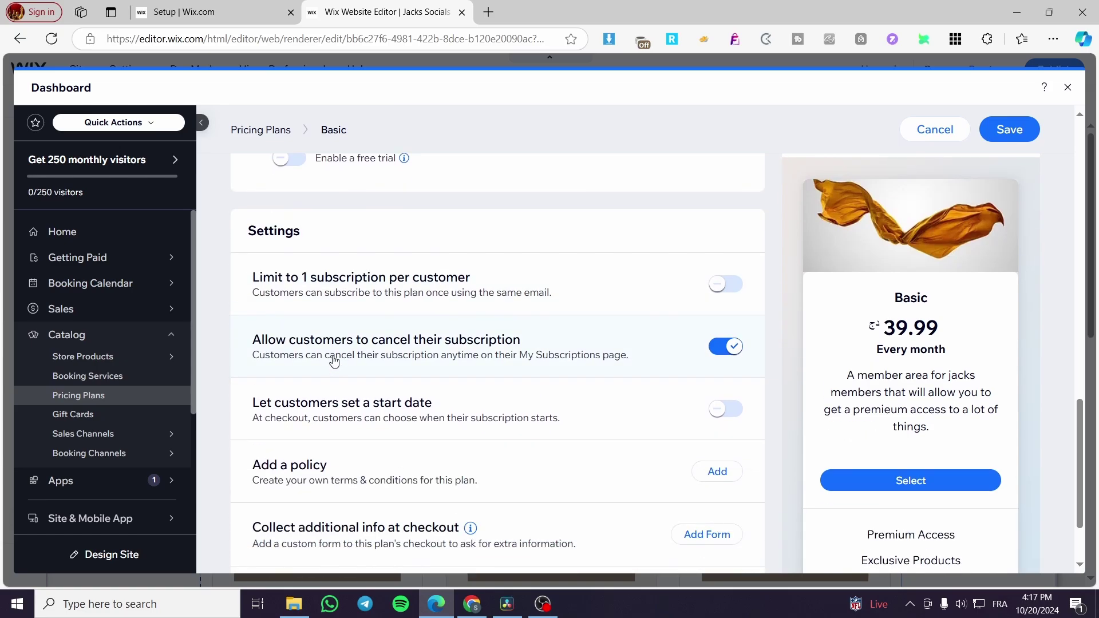
{"action": "scroll", "coordinate": [336, 288], "scroll_direction": "down", "scroll_amount": 2}
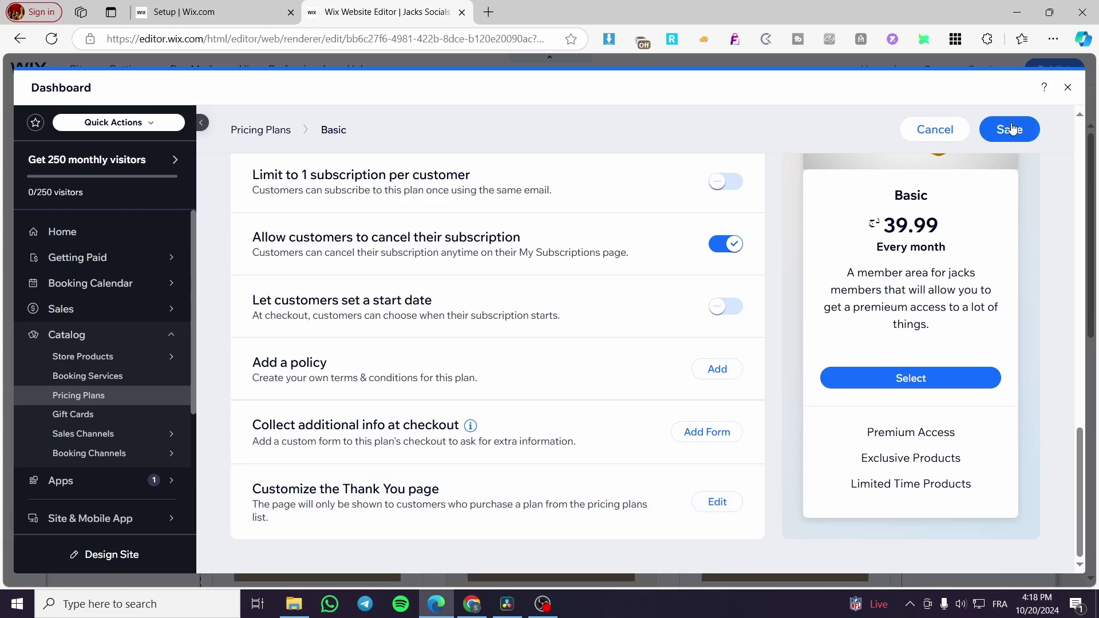
{"action": "scroll", "coordinate": [930, 215], "scroll_direction": "up", "scroll_amount": 3}
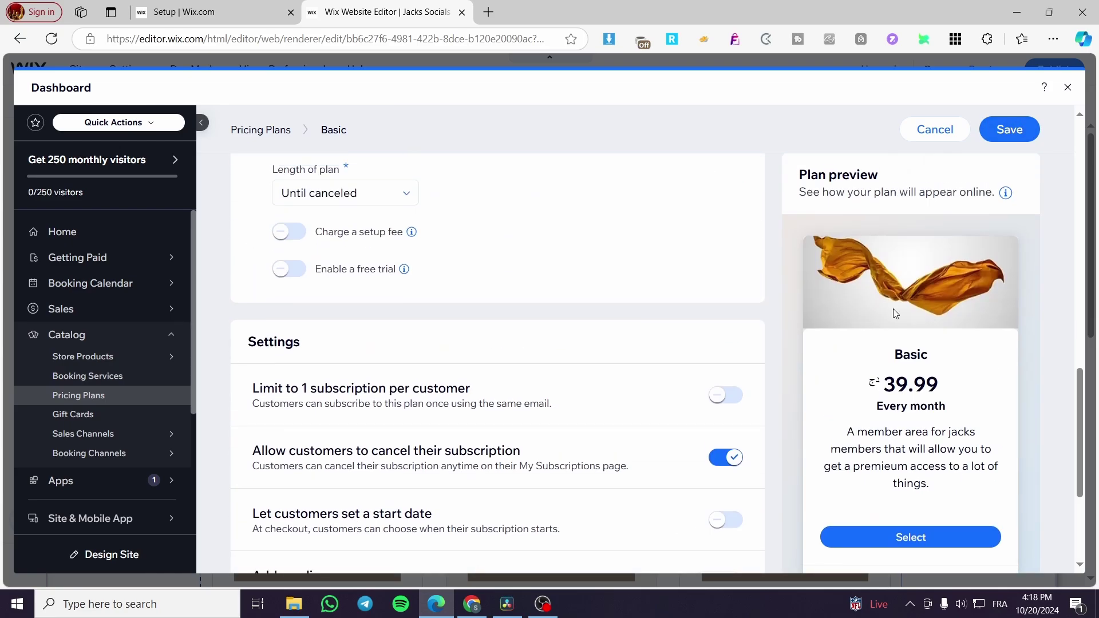
{"action": "scroll", "coordinate": [910, 206], "scroll_direction": "down", "scroll_amount": 3}
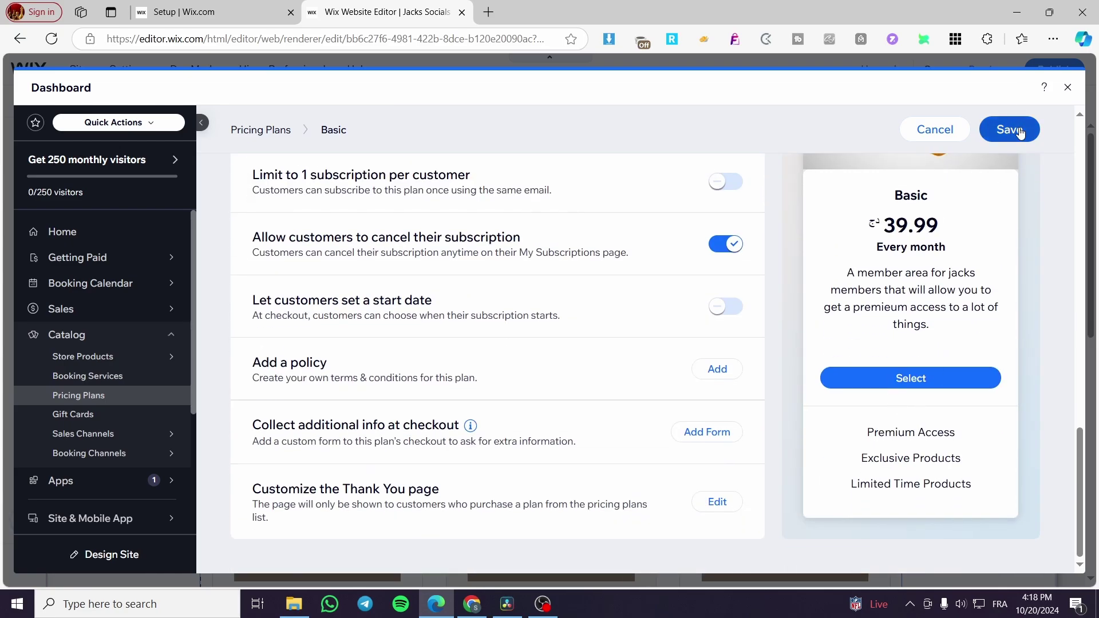
{"action": "left_click", "coordinate": [1020, 133]}
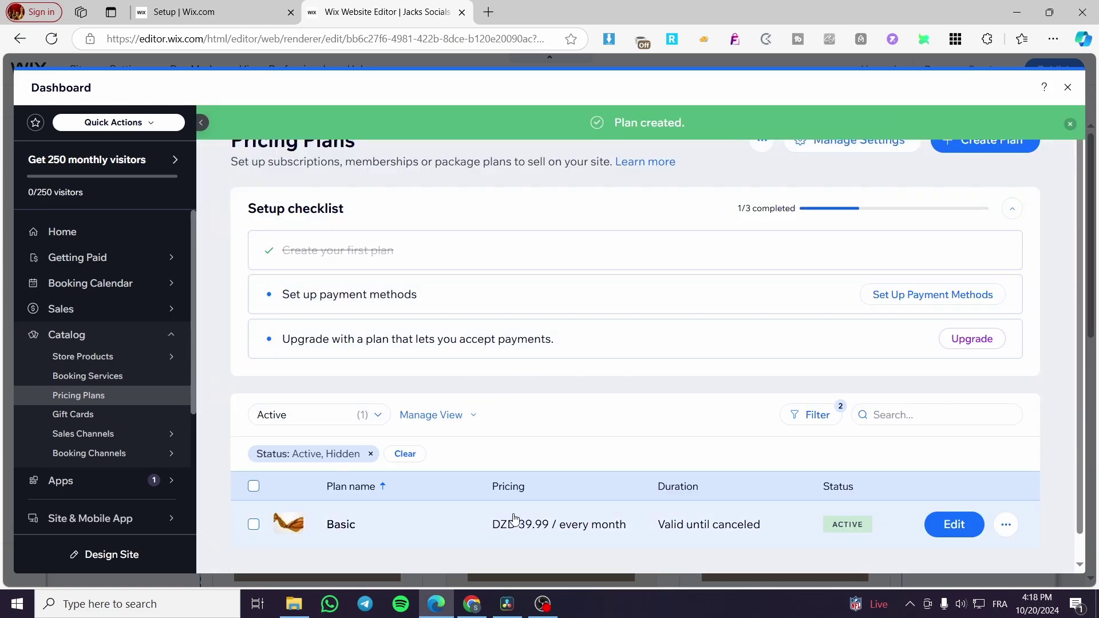
{"action": "scroll", "coordinate": [584, 428], "scroll_direction": "down", "scroll_amount": 1}
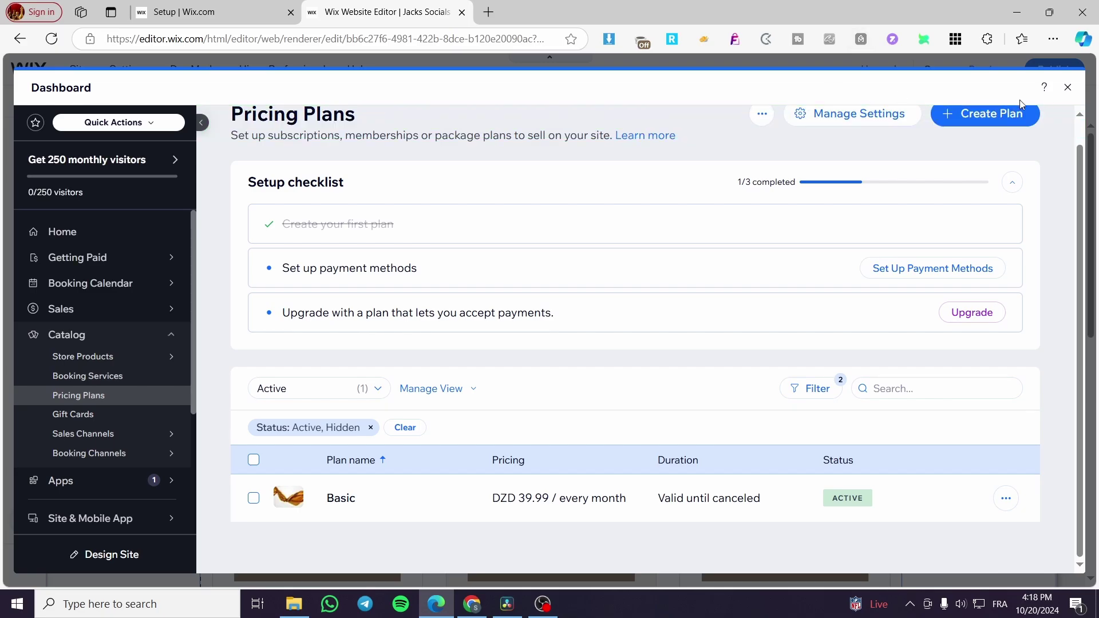
{"action": "left_click", "coordinate": [1068, 87]}
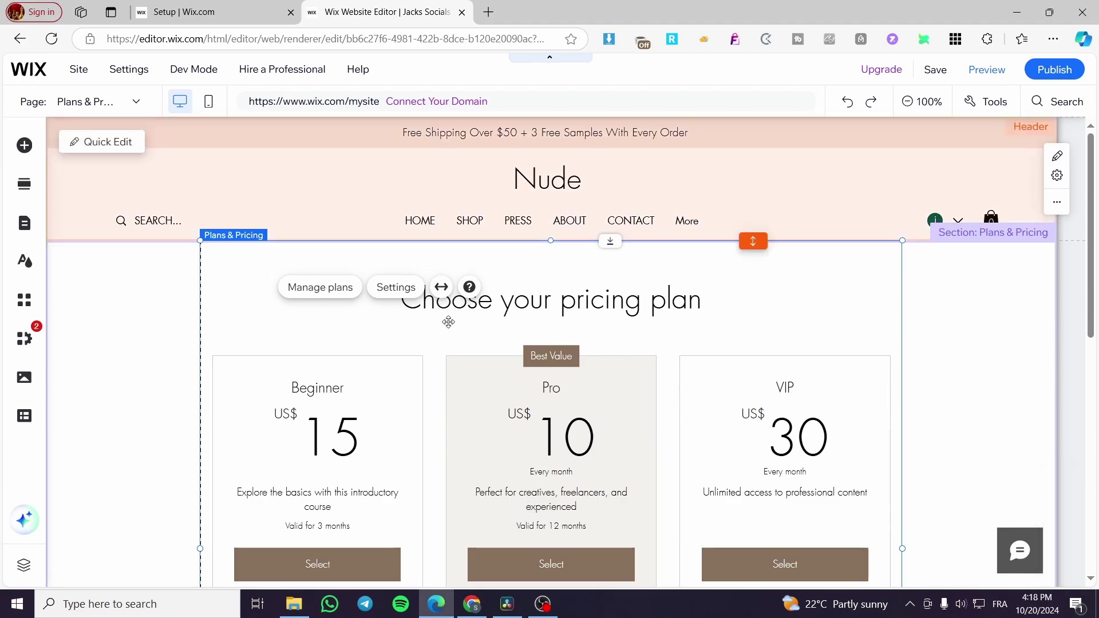
Review the Basic plan card with its price, description and perks on the Plans & Pricing page down to the footer
{"action": "scroll", "coordinate": [547, 309], "scroll_direction": "down", "scroll_amount": 4}
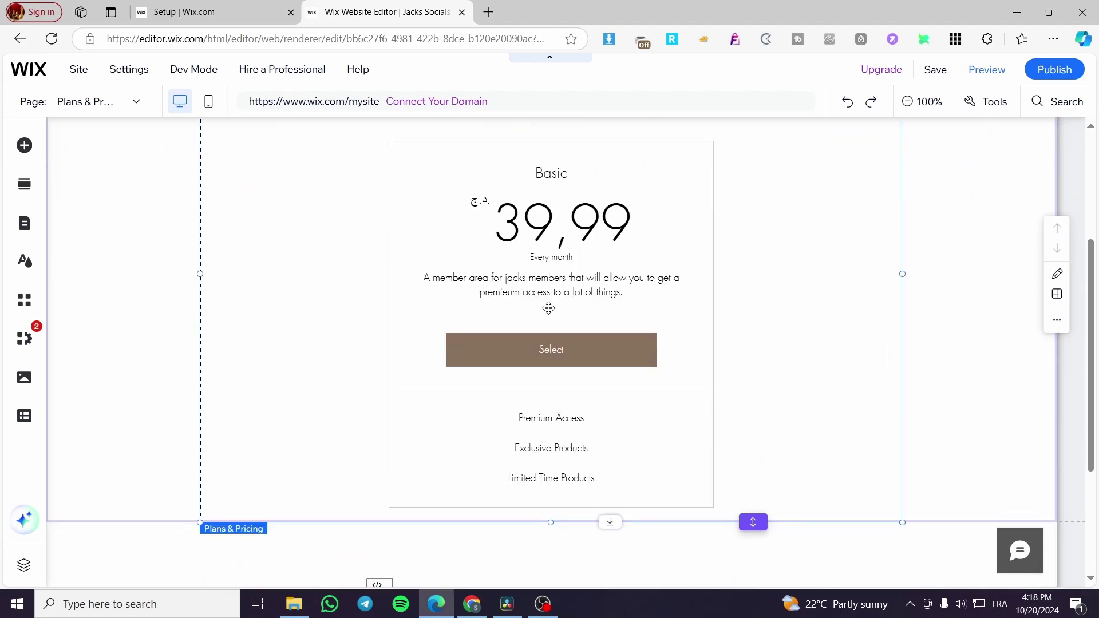
{"action": "scroll", "coordinate": [626, 301], "scroll_direction": "up", "scroll_amount": 2}
{"action": "scroll", "coordinate": [572, 406], "scroll_direction": "down", "scroll_amount": 1}
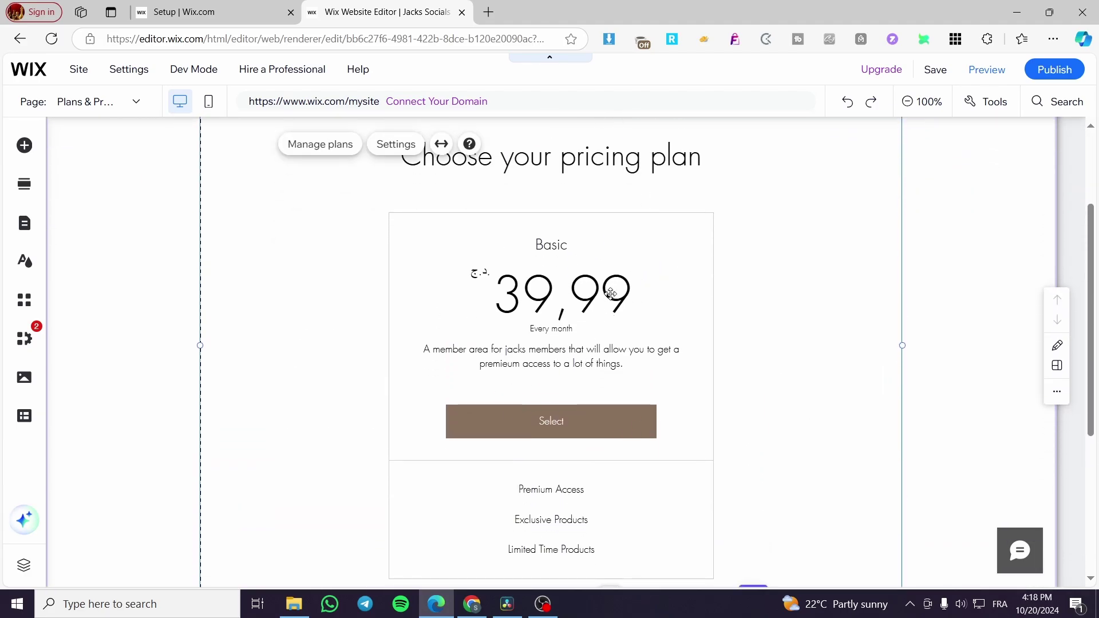
{"action": "scroll", "coordinate": [681, 322], "scroll_direction": "up", "scroll_amount": 2}
{"action": "scroll", "coordinate": [655, 429], "scroll_direction": "down", "scroll_amount": 5}
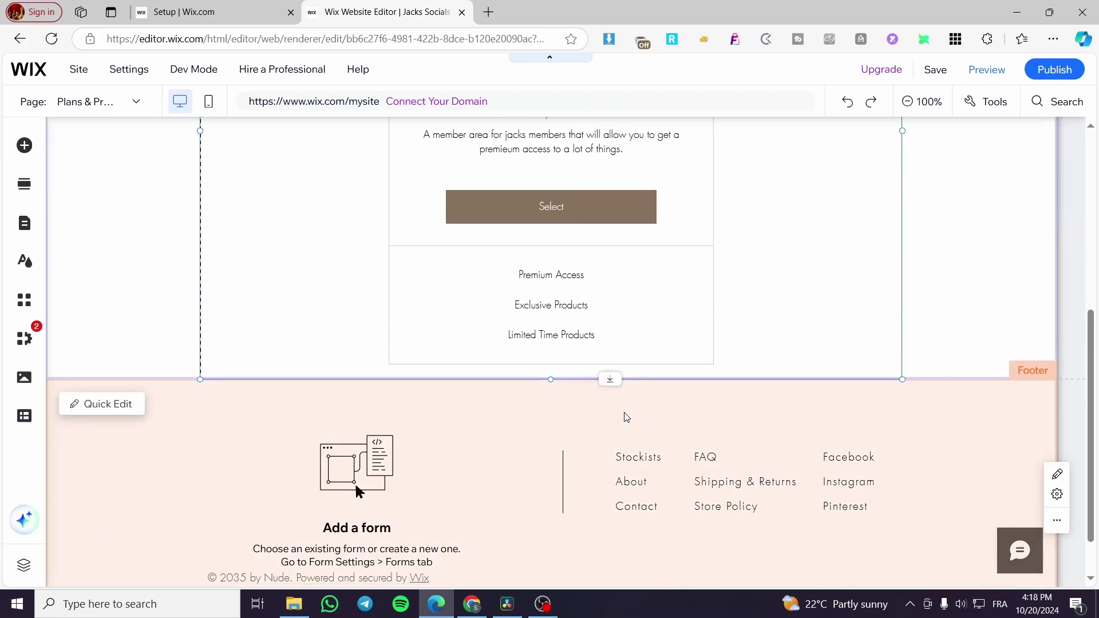
{"action": "scroll", "coordinate": [551, 330], "scroll_direction": "up", "scroll_amount": 4}
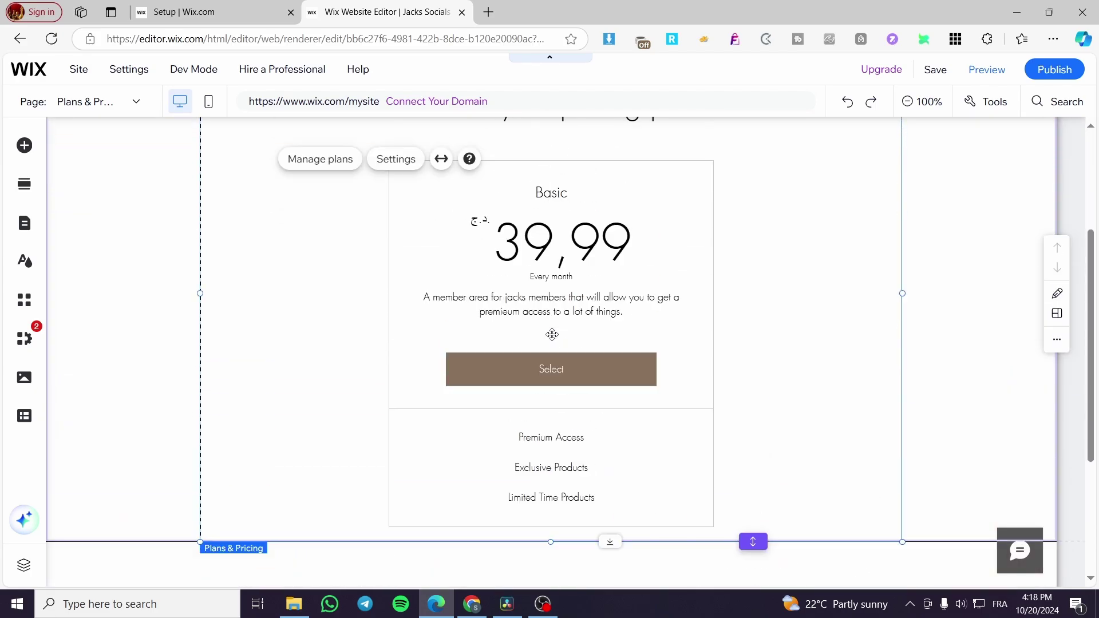
Briefly open the pricing widget's plan management dashboard and its Plans & Pricing settings, closing each without changes
{"action": "left_click", "coordinate": [319, 145]}
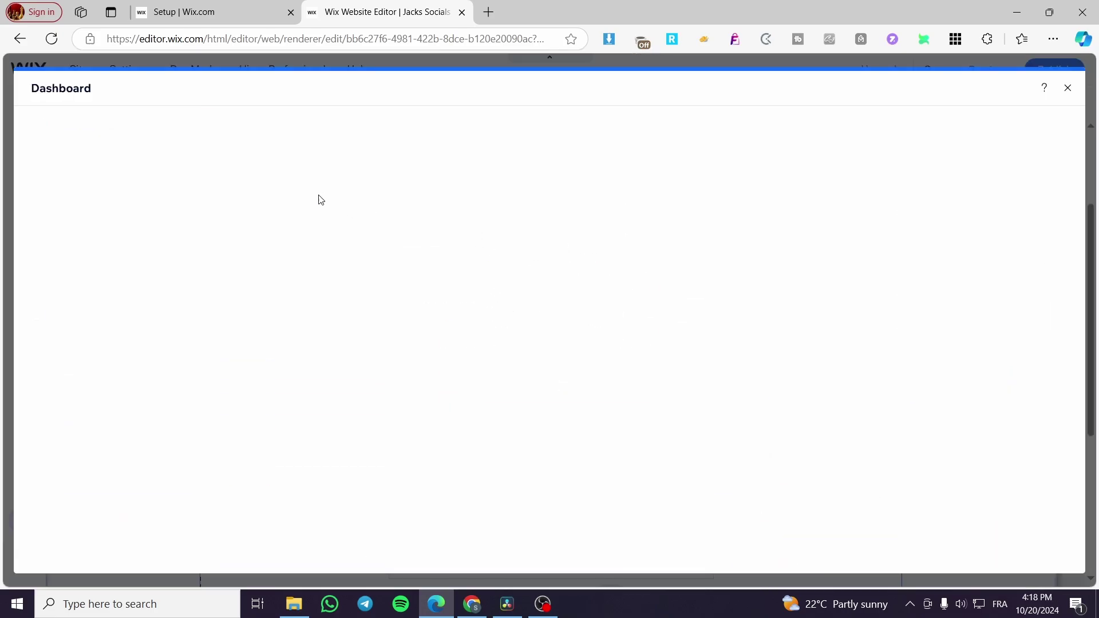
{"action": "left_click", "coordinate": [1068, 89]}
{"action": "left_click", "coordinate": [396, 144]}
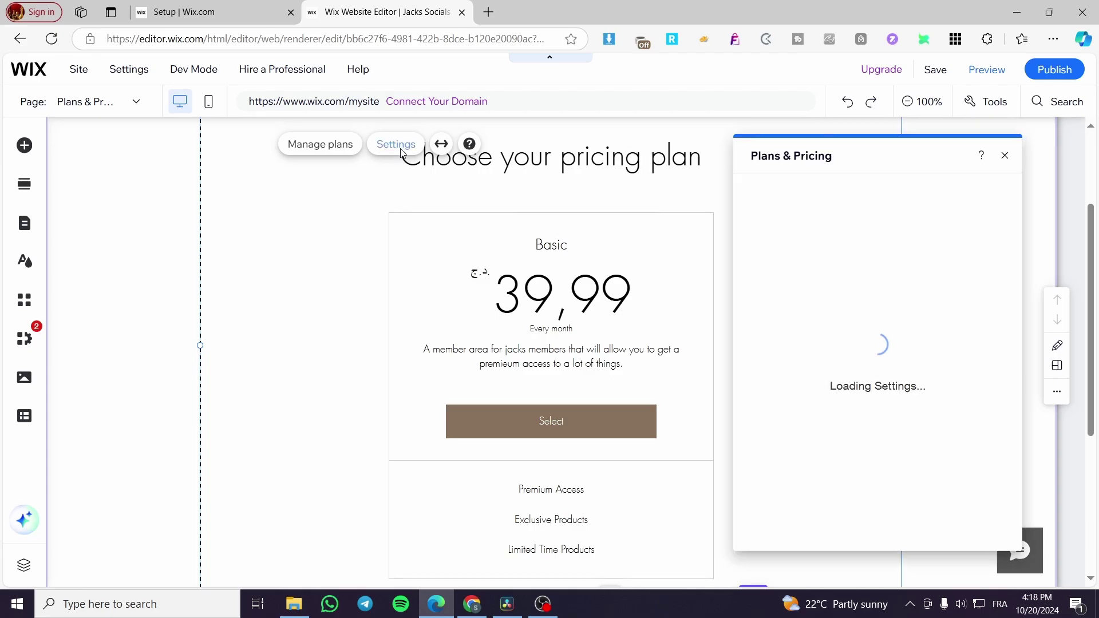
{"action": "left_click", "coordinate": [1003, 153]}
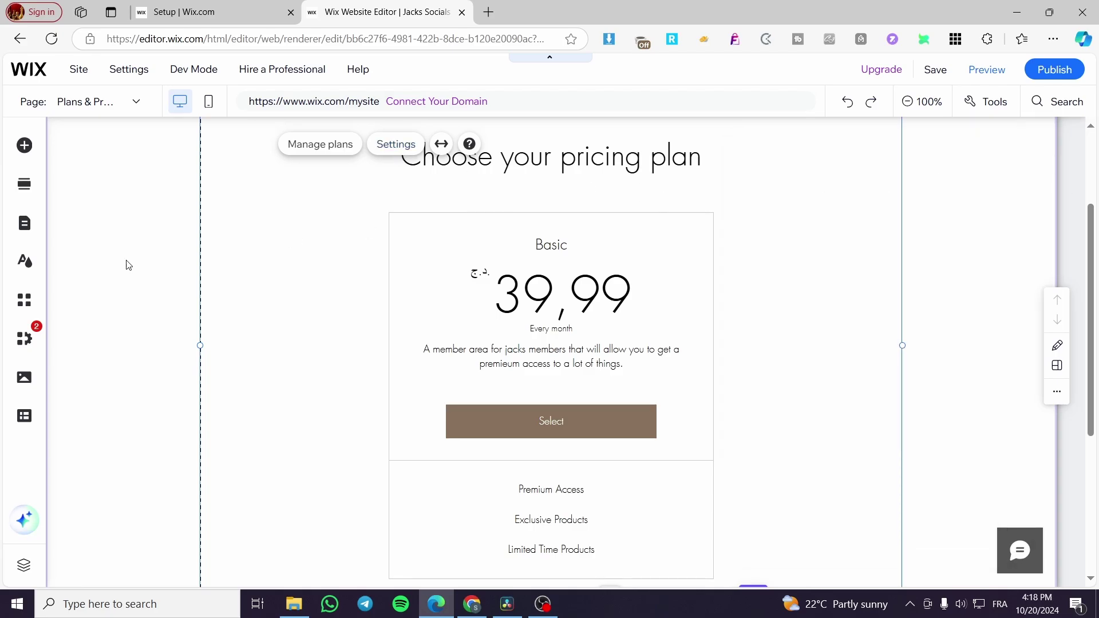
View the Plans & Pricing section's Quick Edit options, close them and reselect the pricing widget on the page
{"action": "left_click", "coordinate": [172, 246]}
{"action": "scroll", "coordinate": [229, 269], "scroll_direction": "up", "scroll_amount": 2}
{"action": "left_click", "coordinate": [314, 283]}
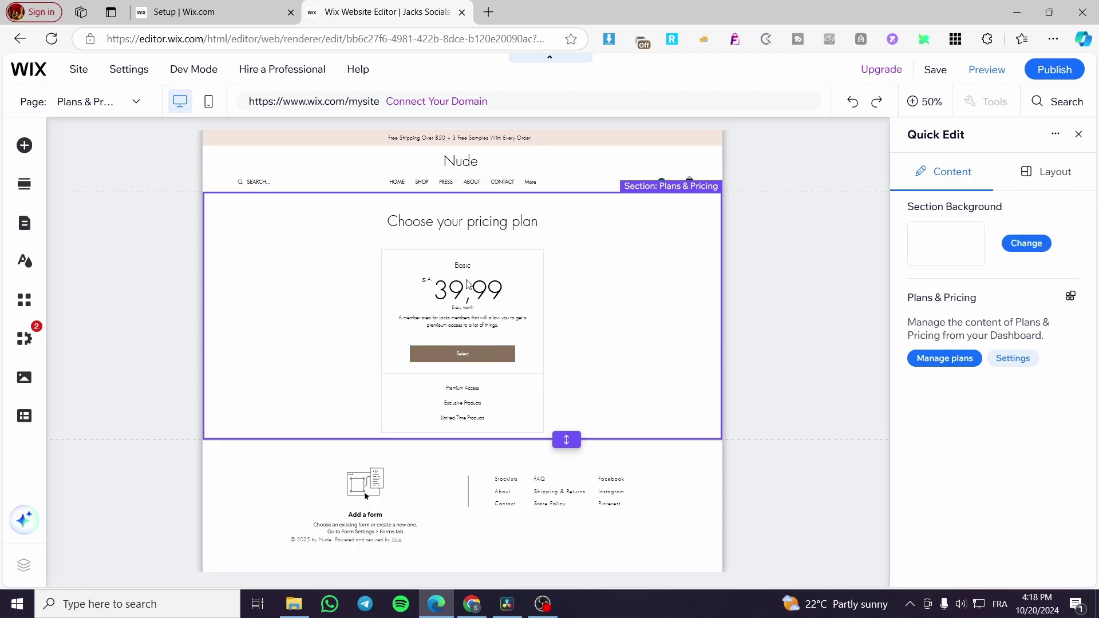
{"action": "left_click", "coordinate": [1078, 134]}
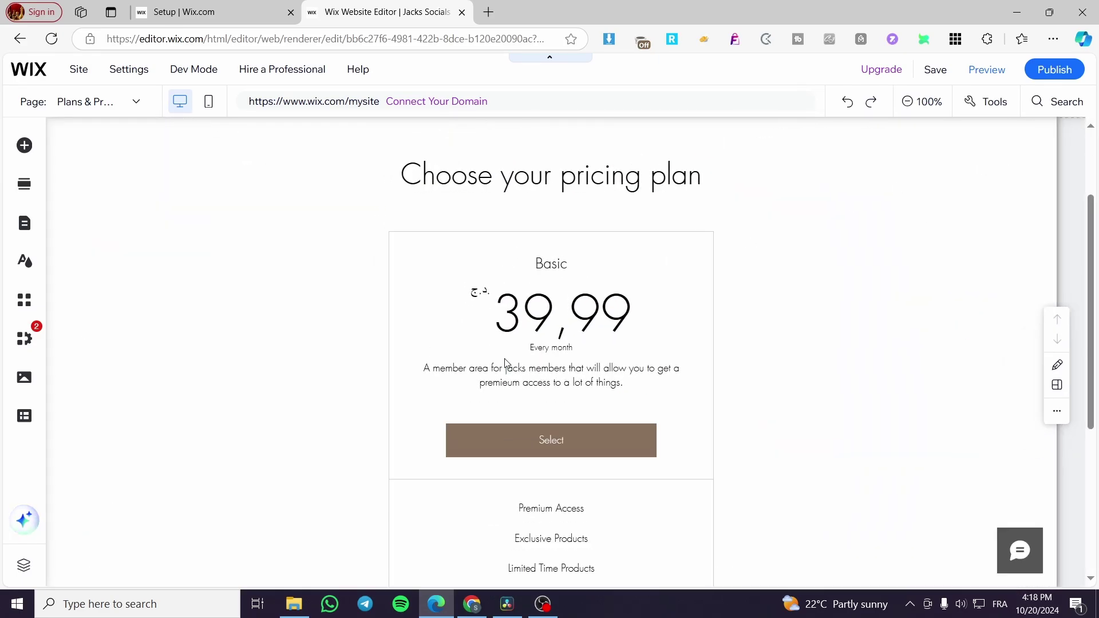
{"action": "left_click", "coordinate": [523, 371]}
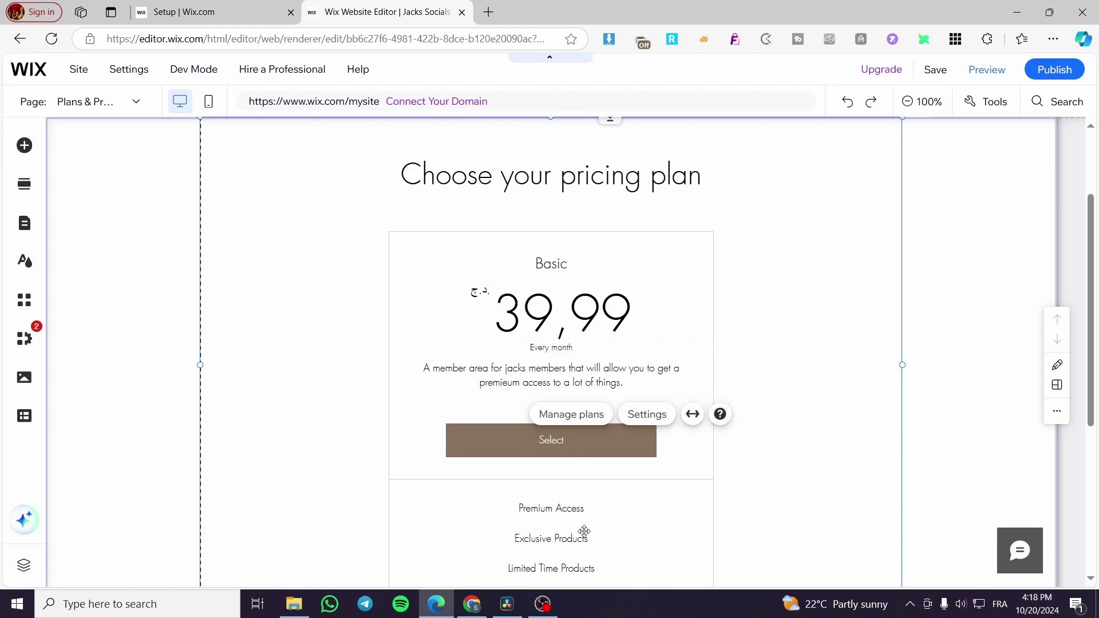
{"action": "scroll", "coordinate": [56, 334], "scroll_direction": "up", "scroll_amount": 3}
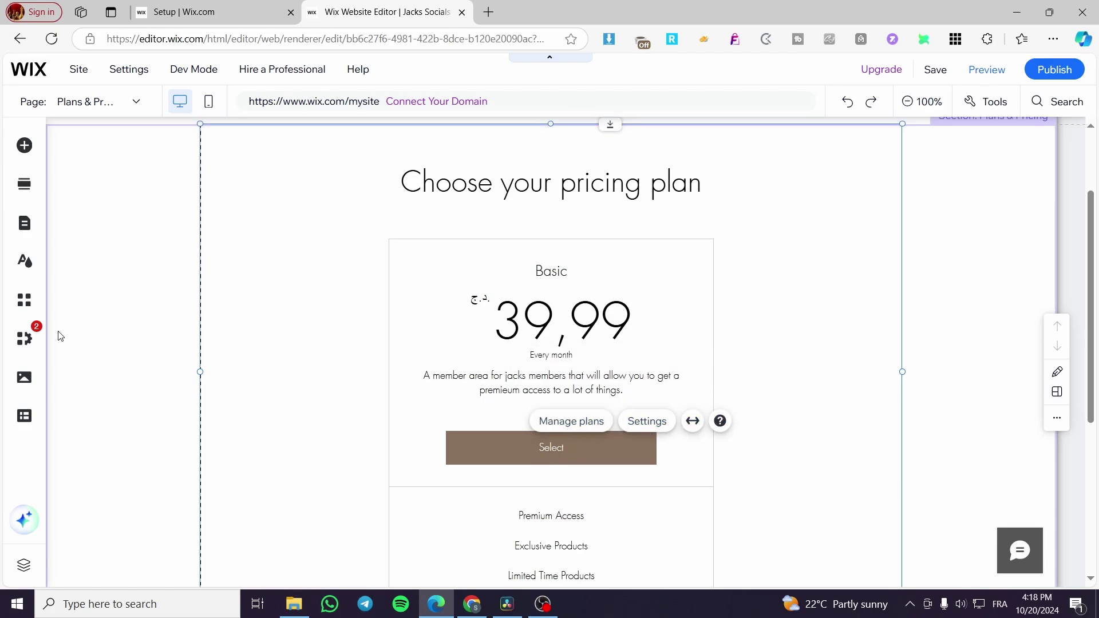